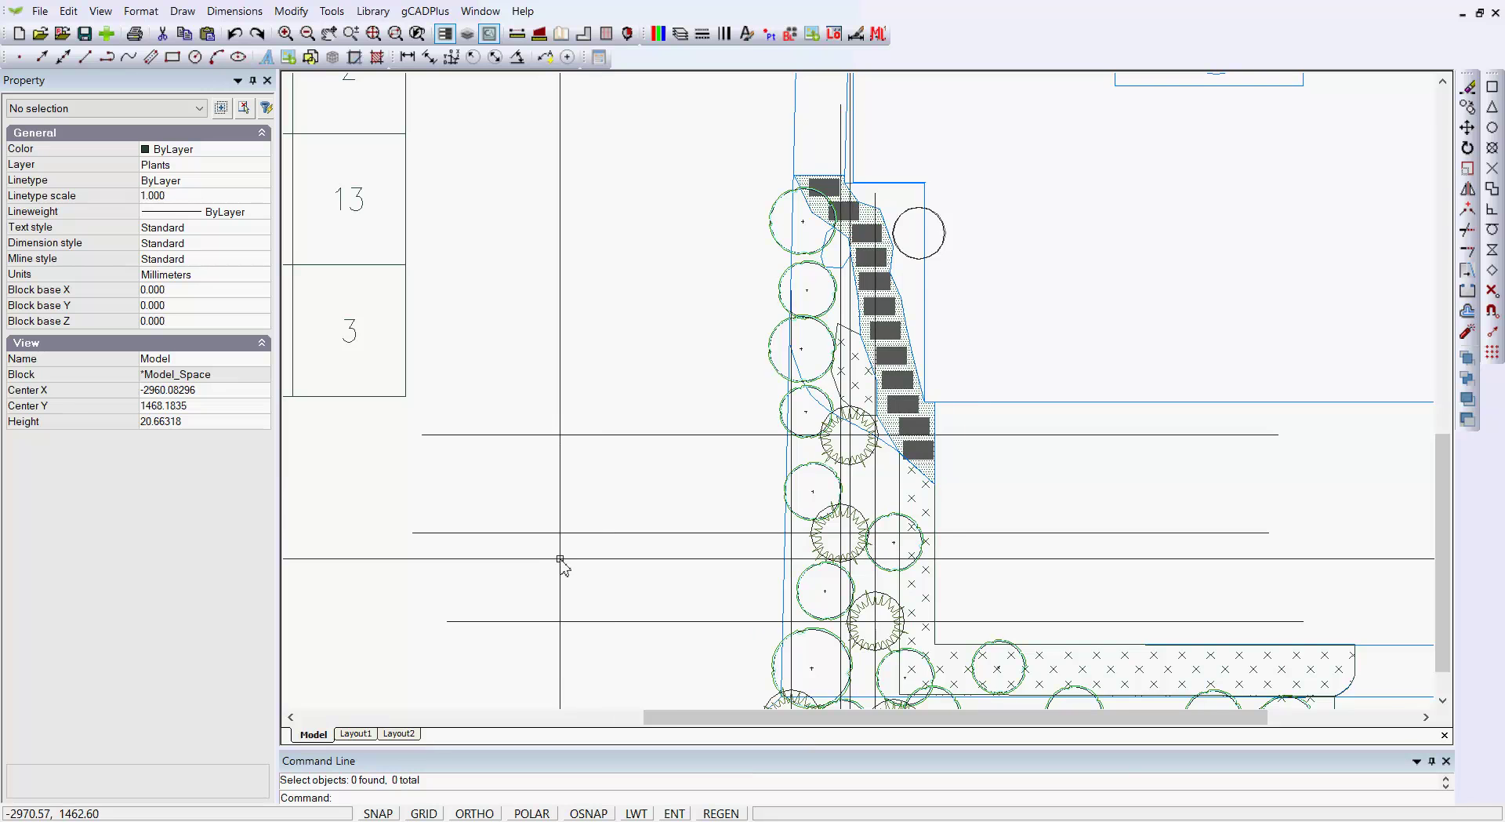
Open the Dwarf Thatch Reed plant symbol's block for editing, inspect the point at its centre, and close the block editor
scroll(562, 563, "up", 2)
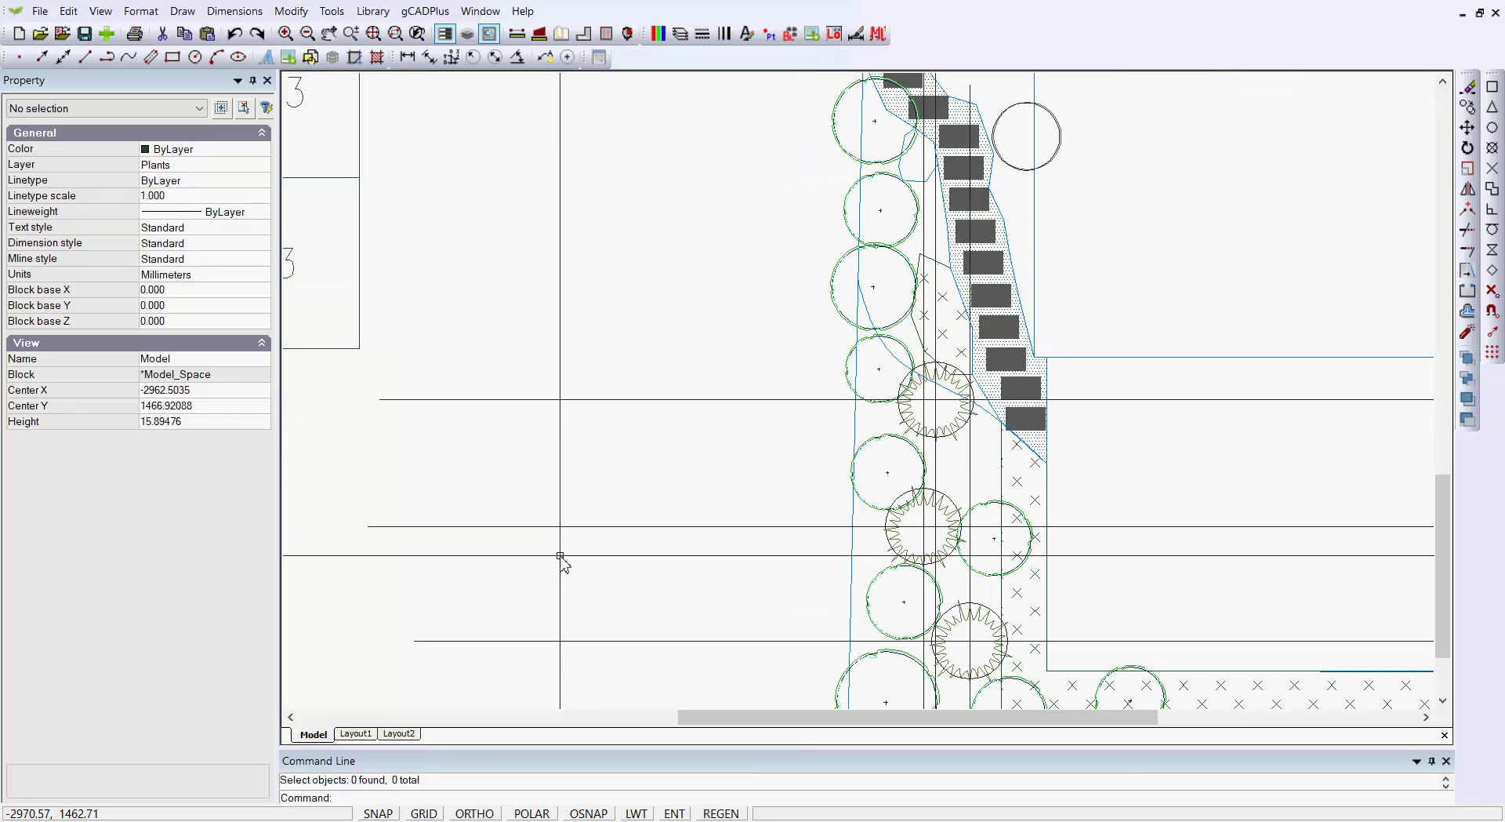
left_click(903, 551)
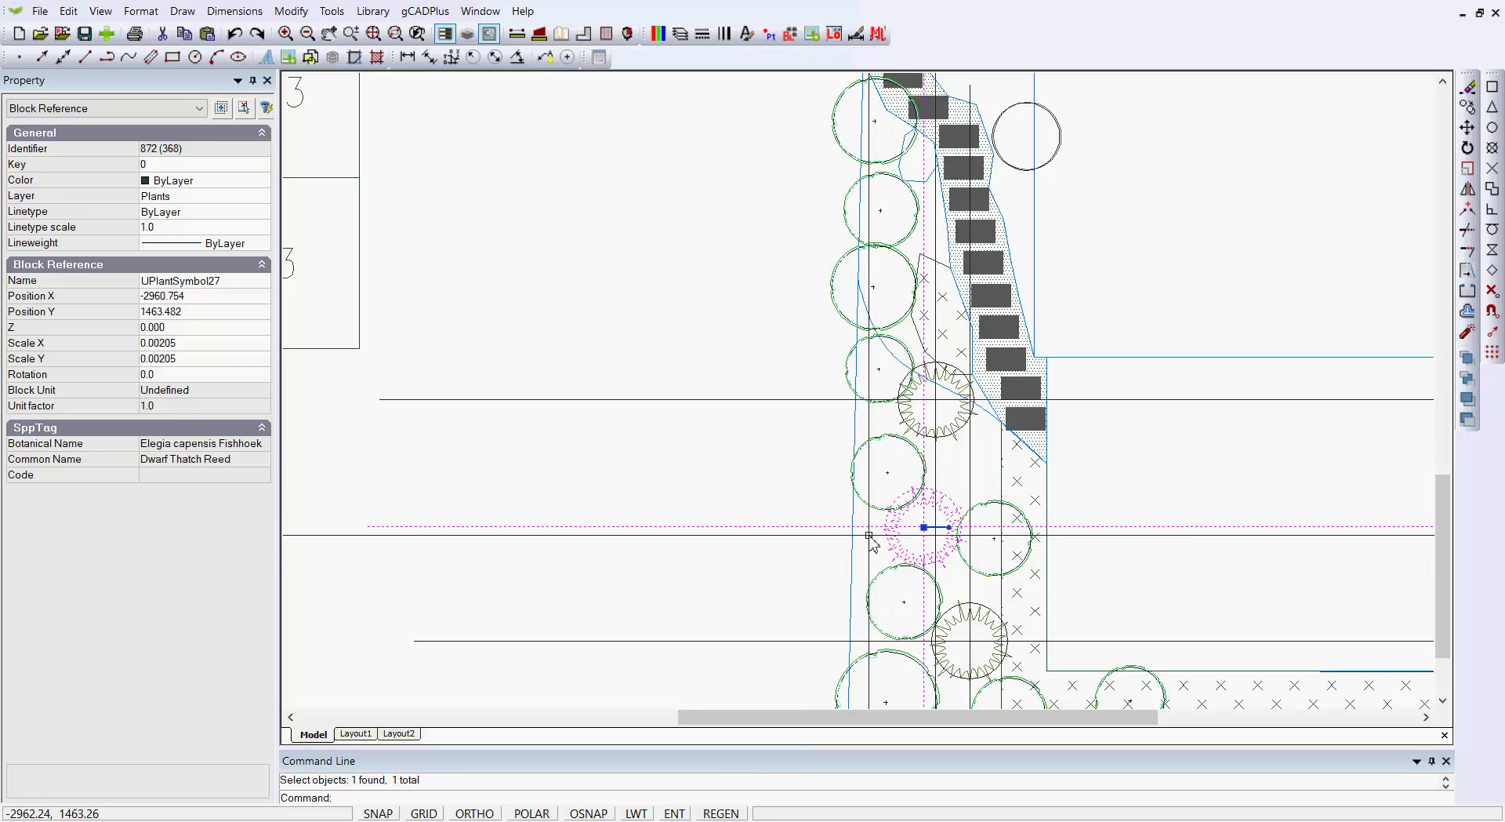
right_click(914, 532)
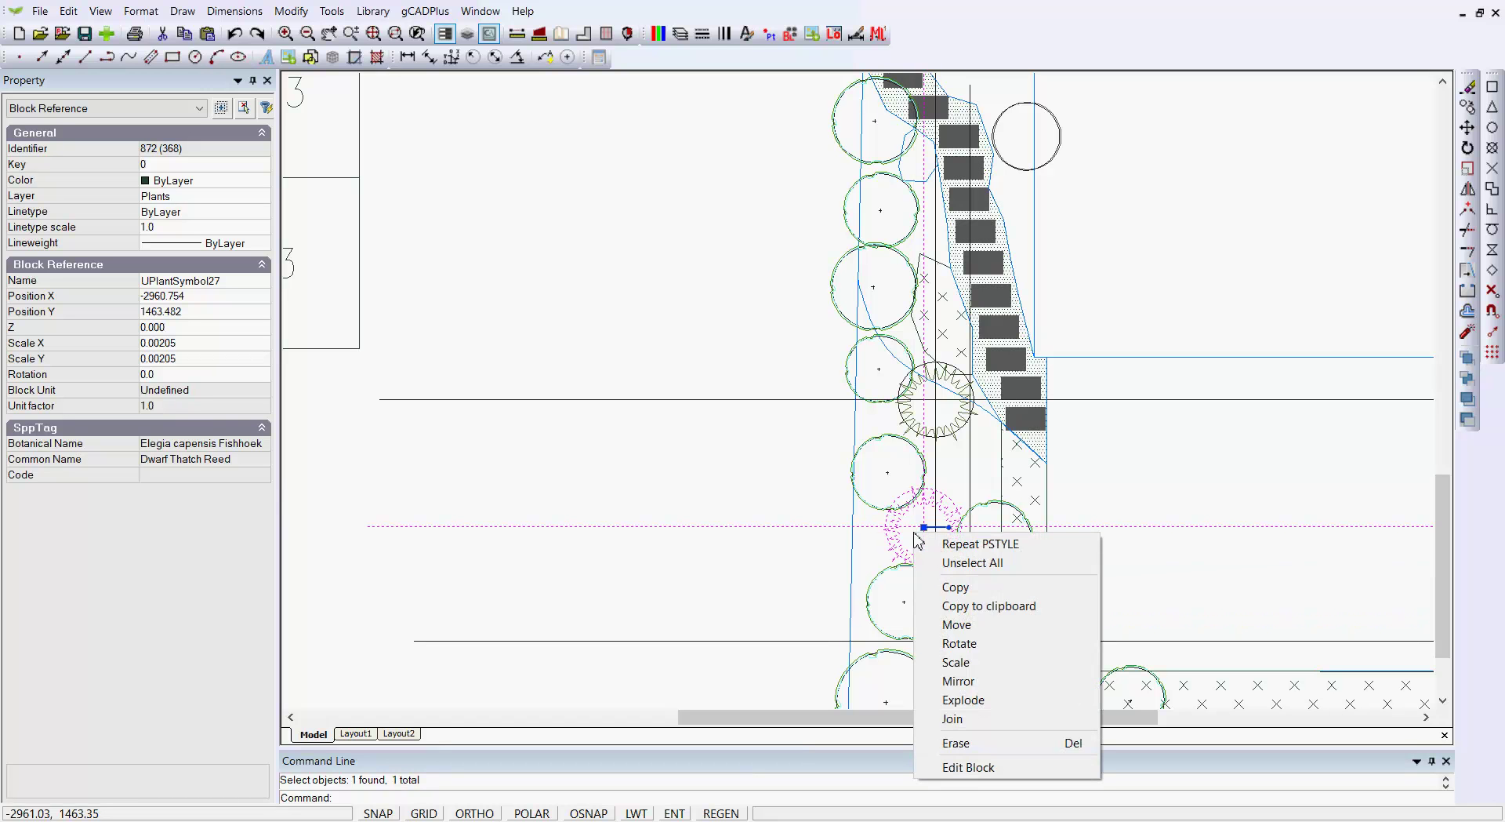
left_click(968, 767)
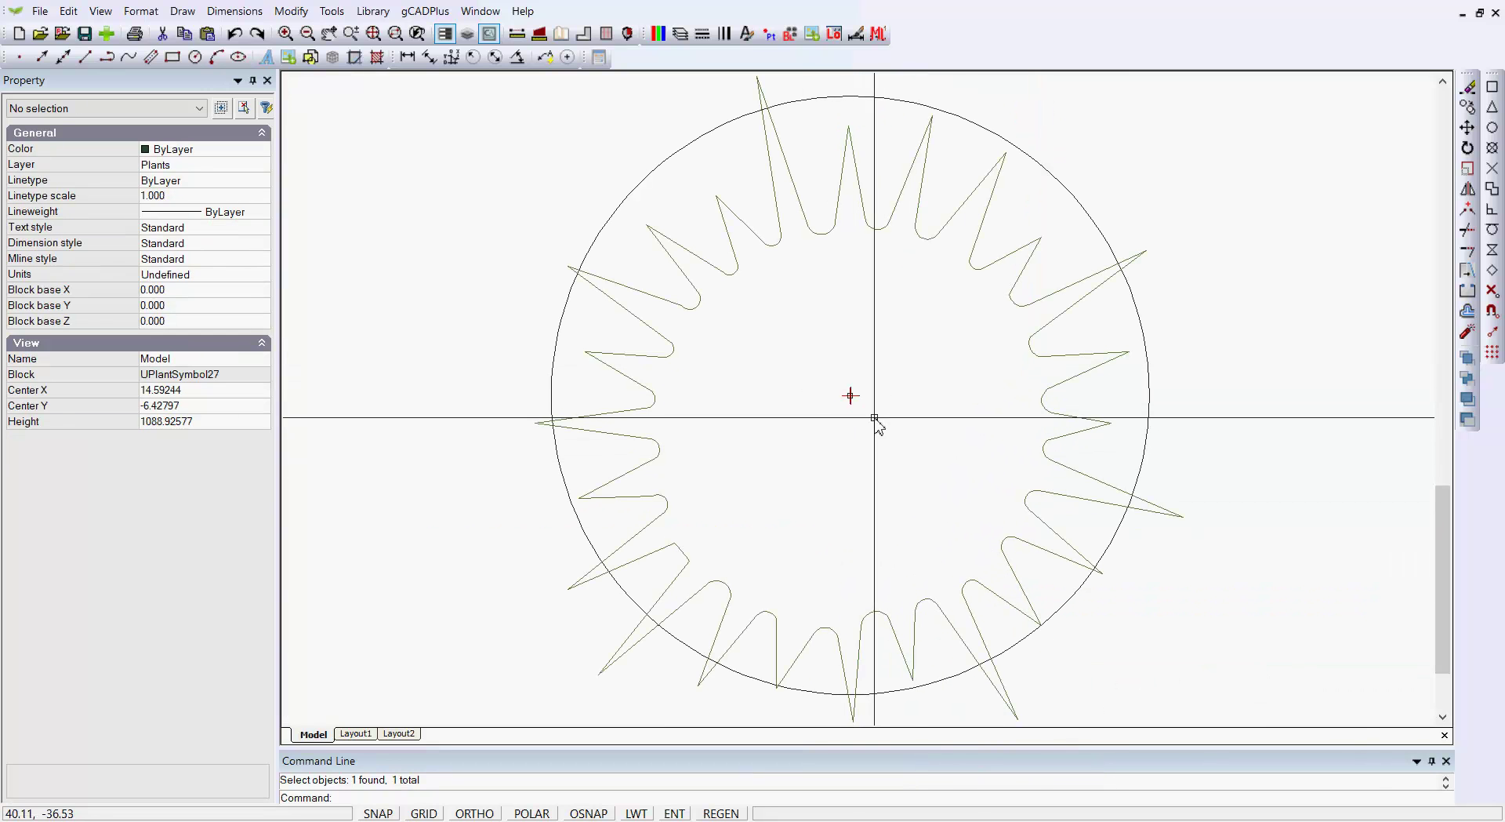
left_click_drag(823, 370, 881, 415)
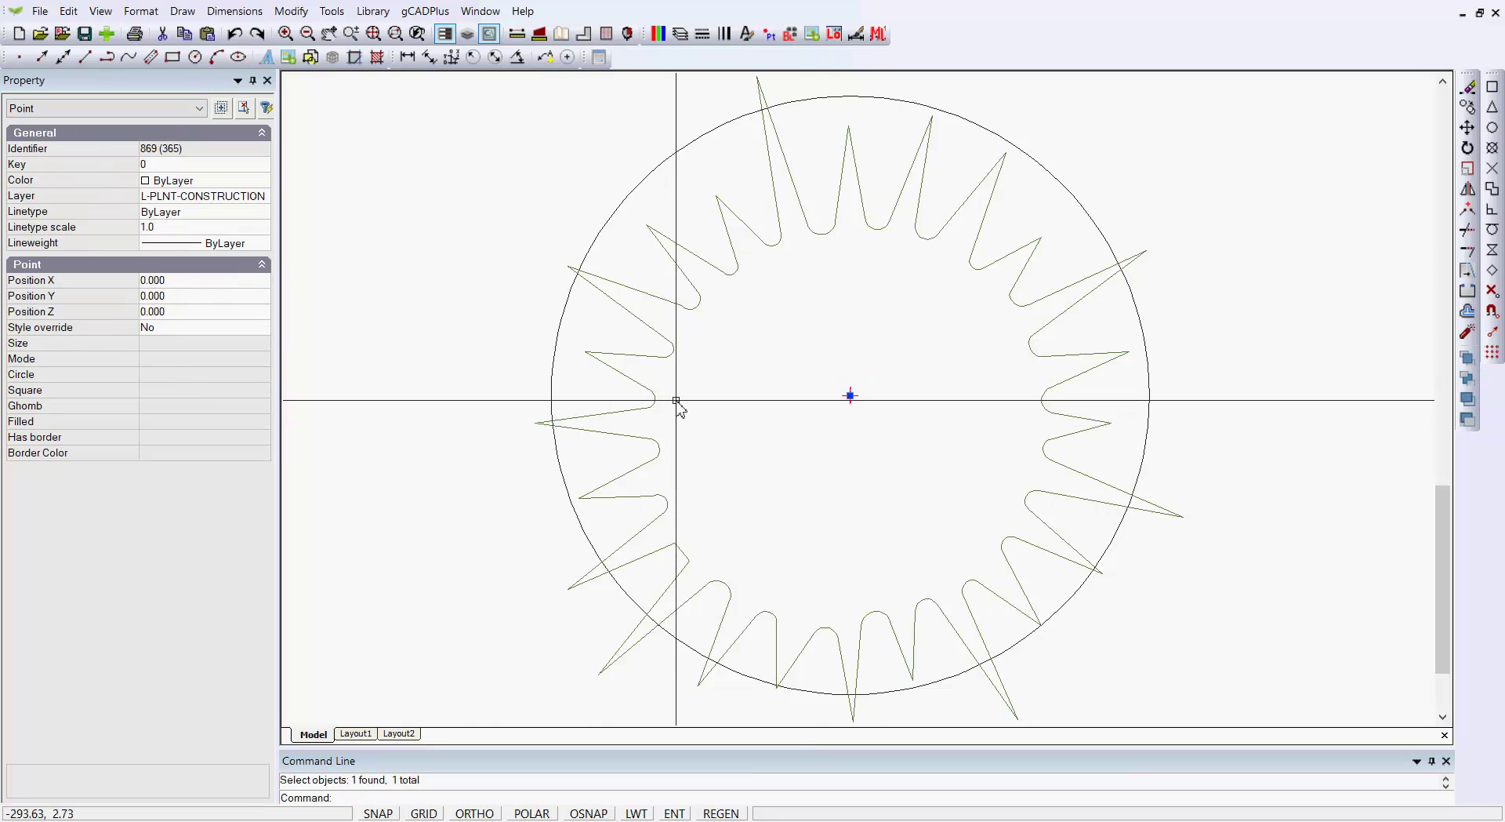
key("Escape")
right_click(722, 429)
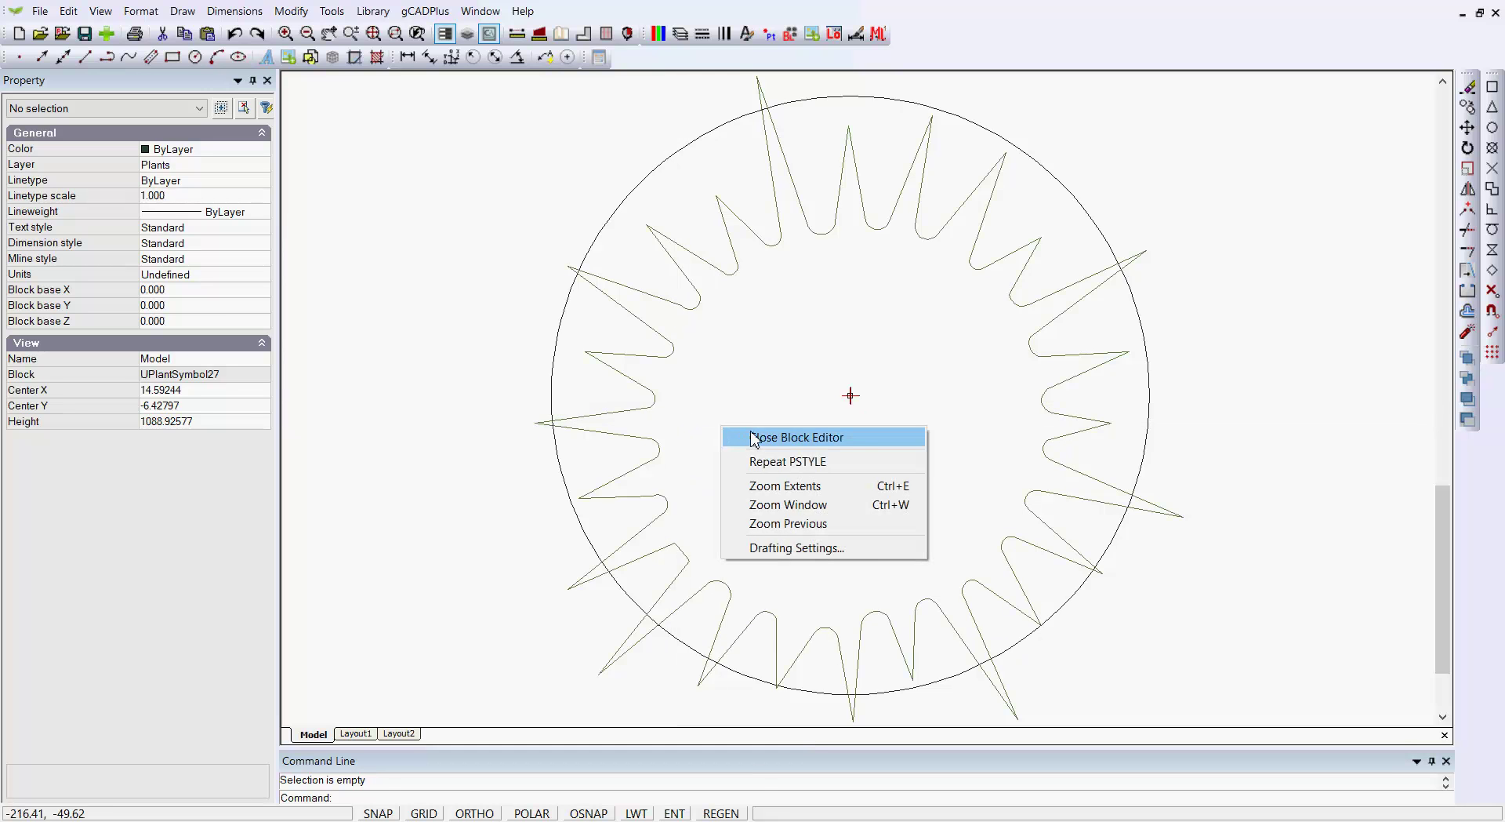
left_click(755, 438)
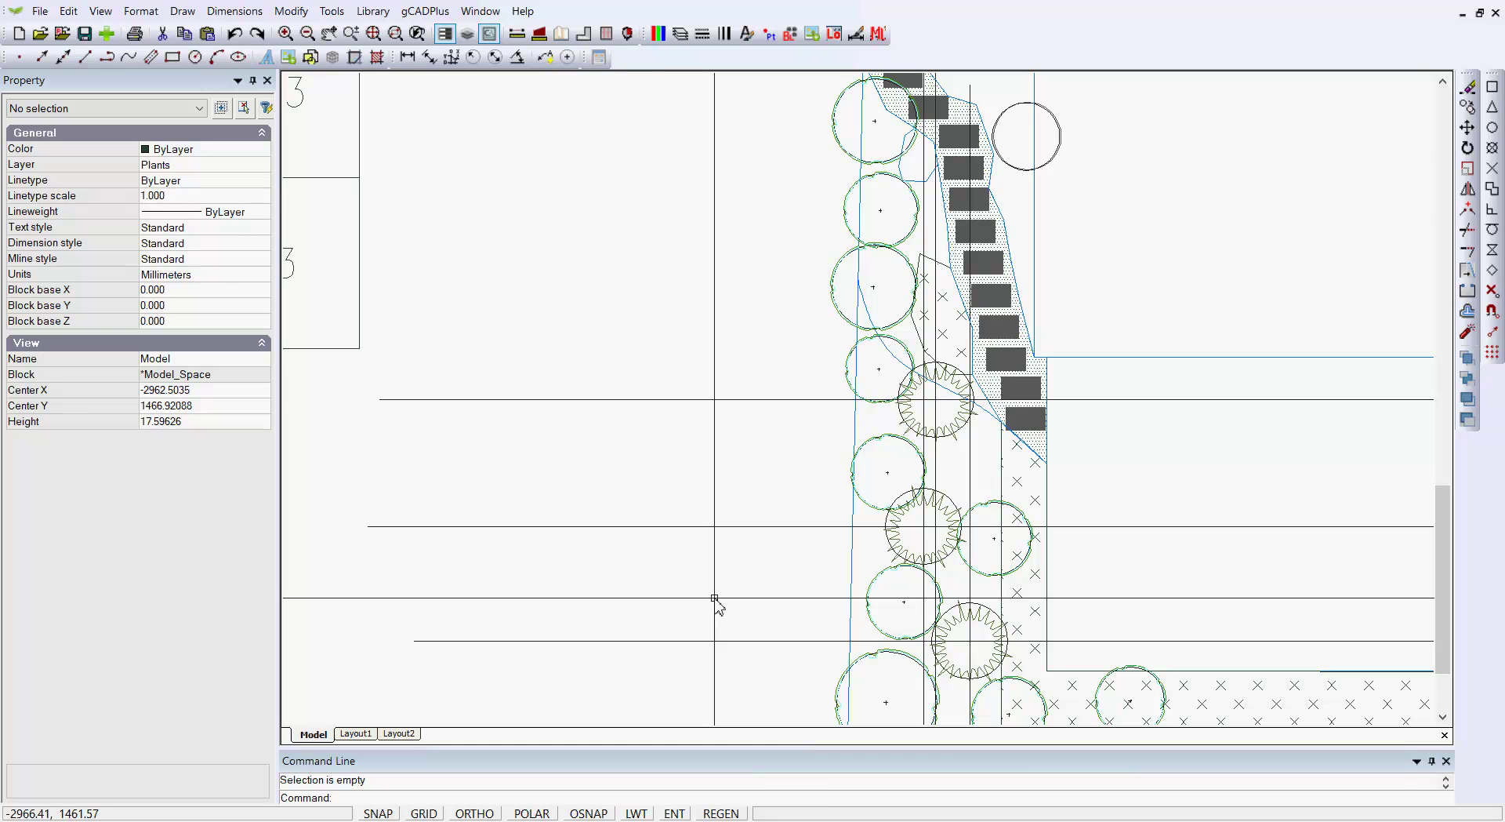
scroll(715, 600, "down", 5)
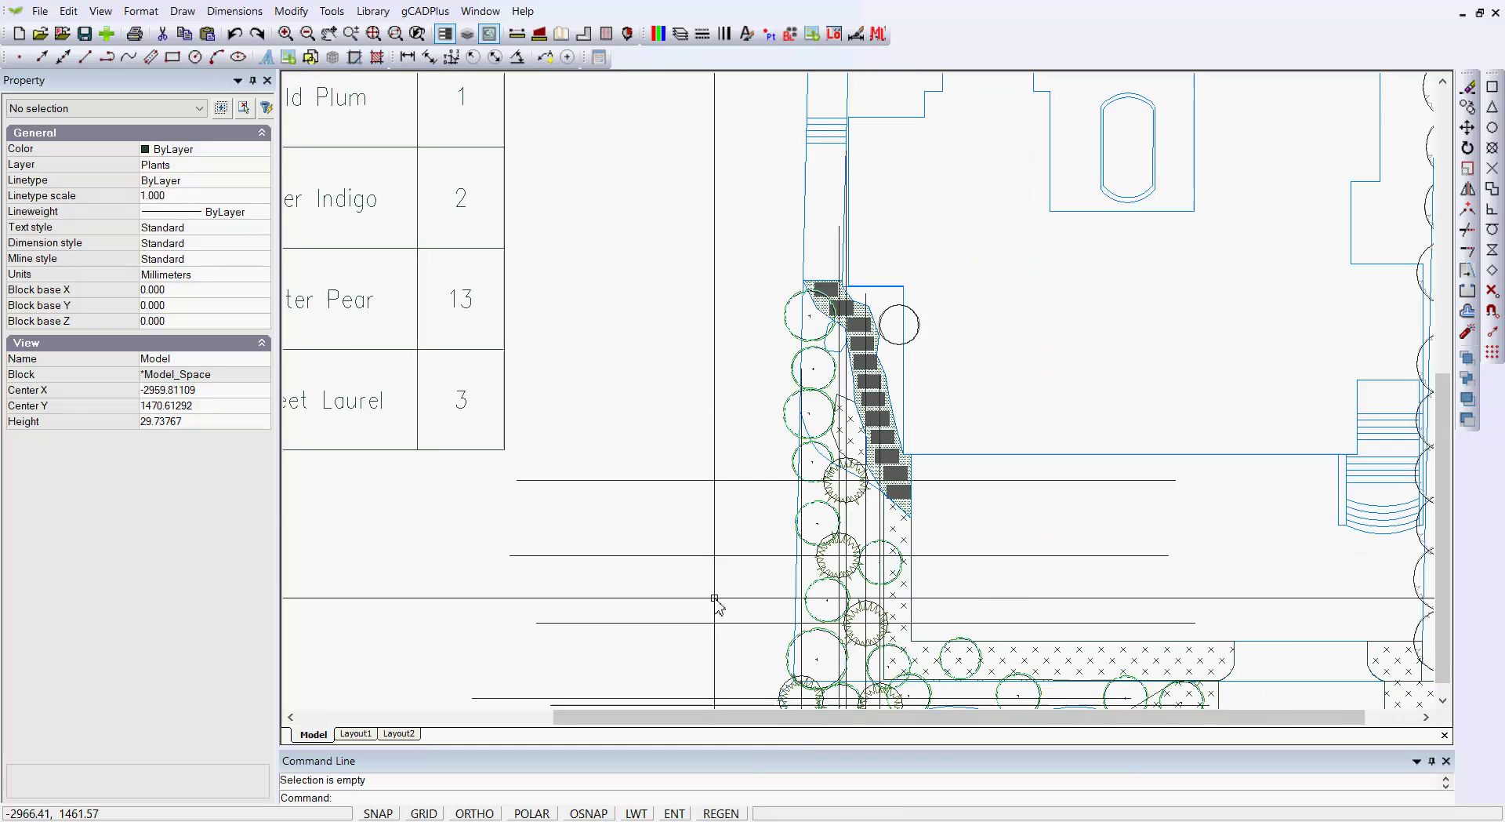
scroll(674, 610, "down", 1)
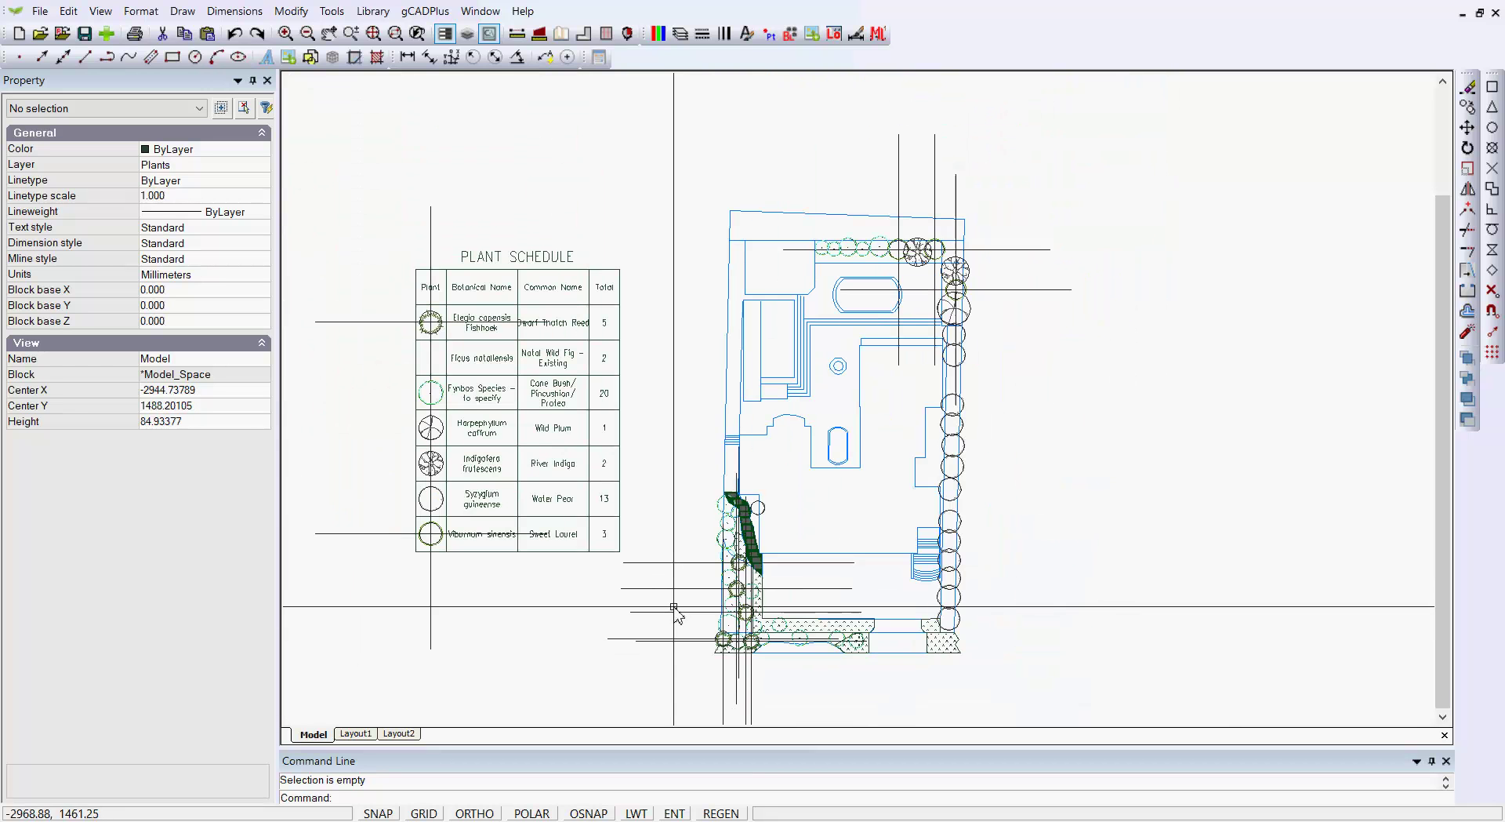
middle_click_drag(774, 643, 809, 488)
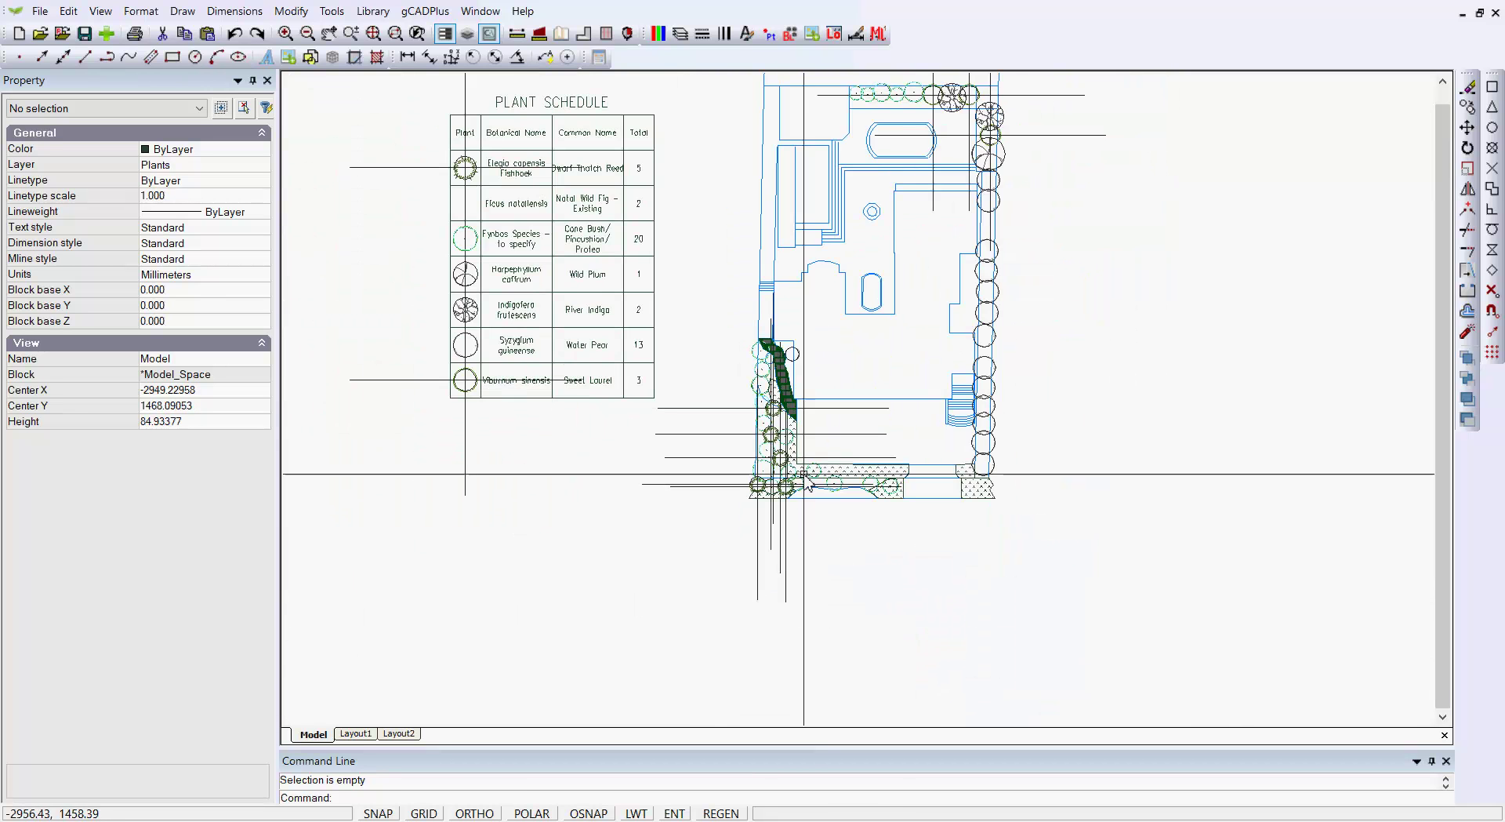
scroll(806, 489, "up", 2)
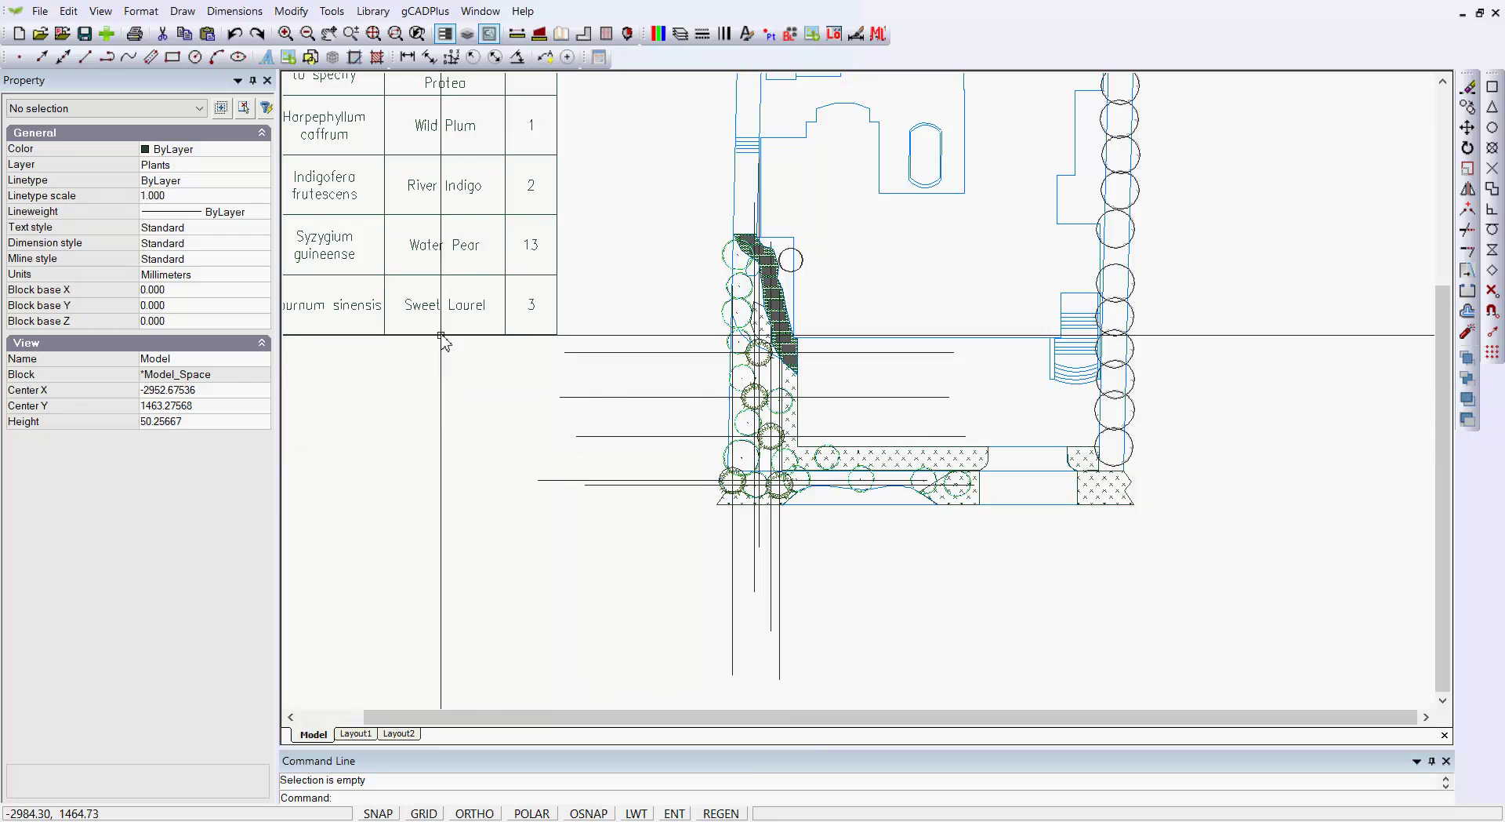
left_click(144, 13)
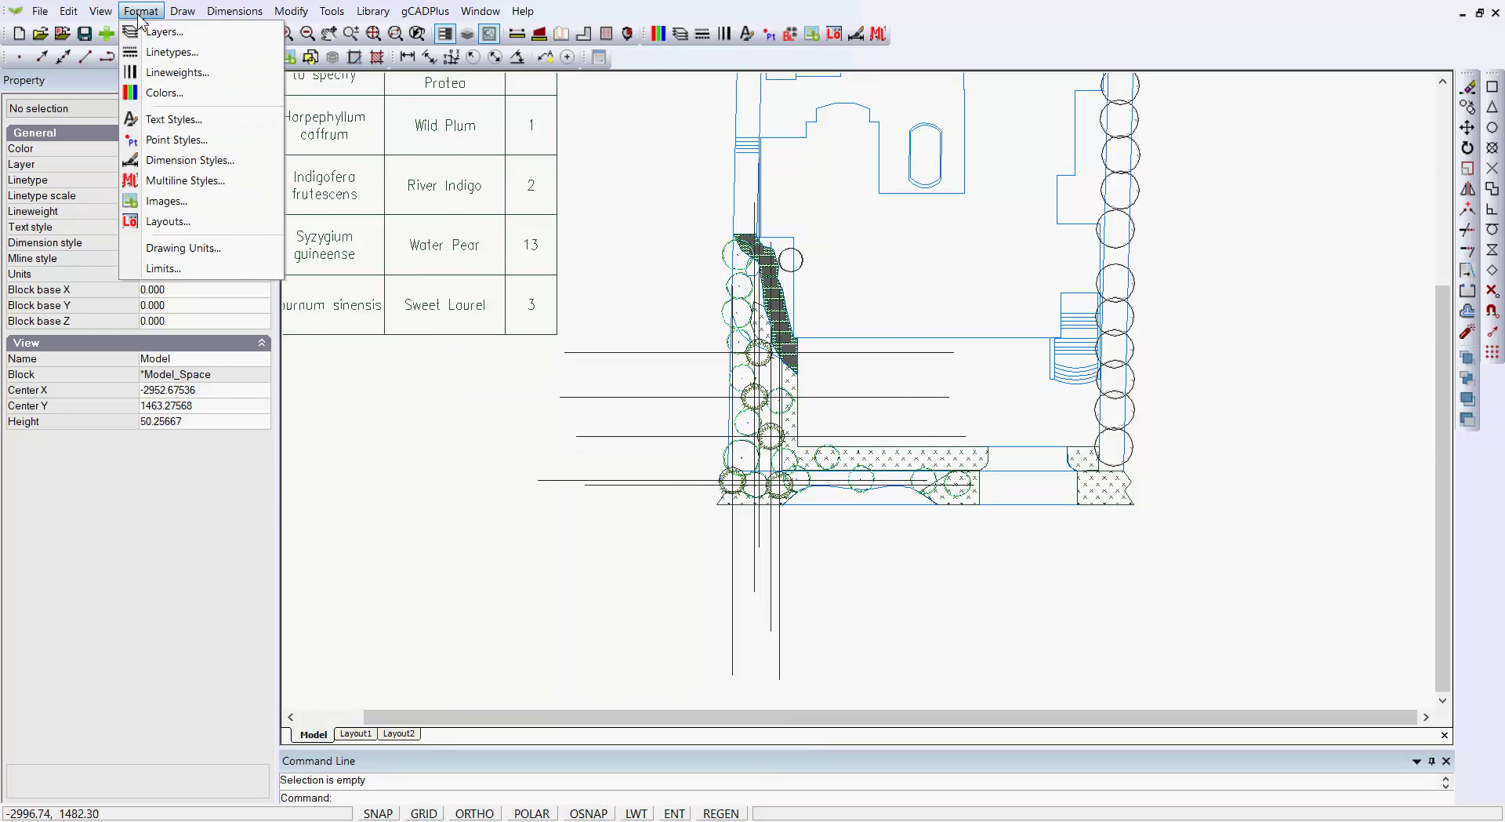
left_click(174, 119)
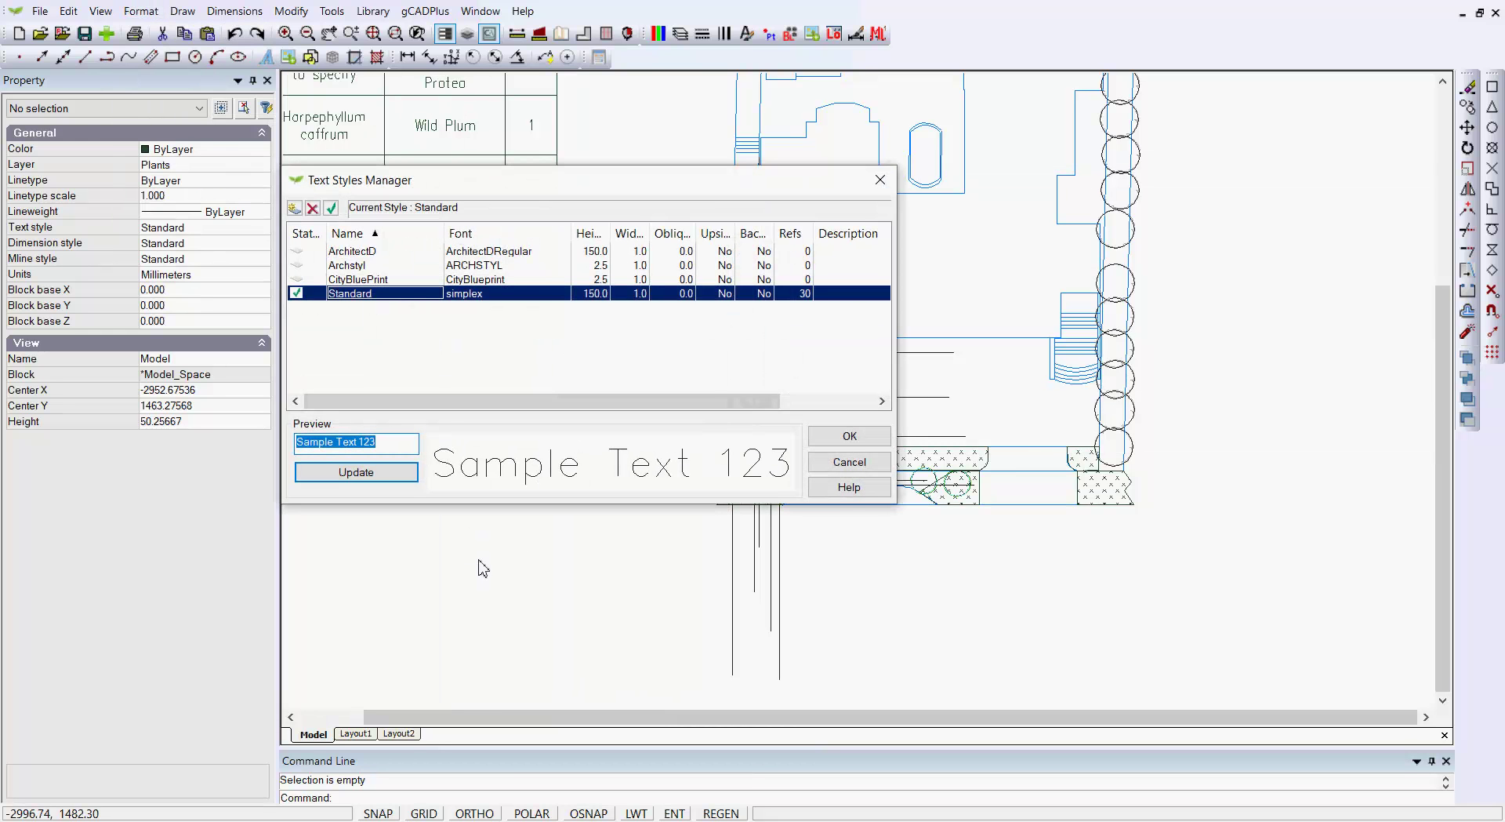
left_click(849, 462)
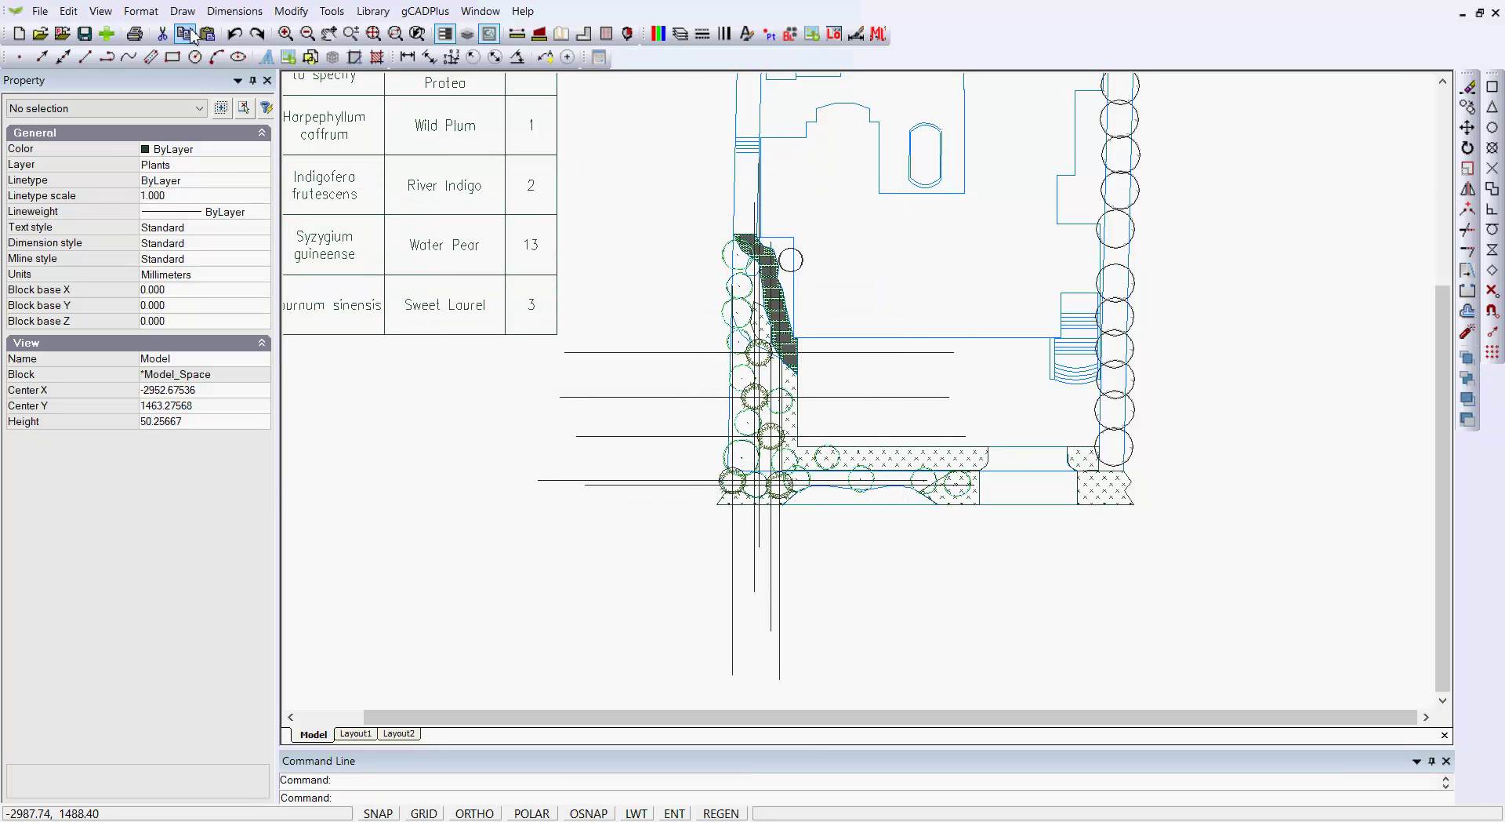
Set the point style size to 3 % of window height
left_click(142, 11)
left_click(202, 139)
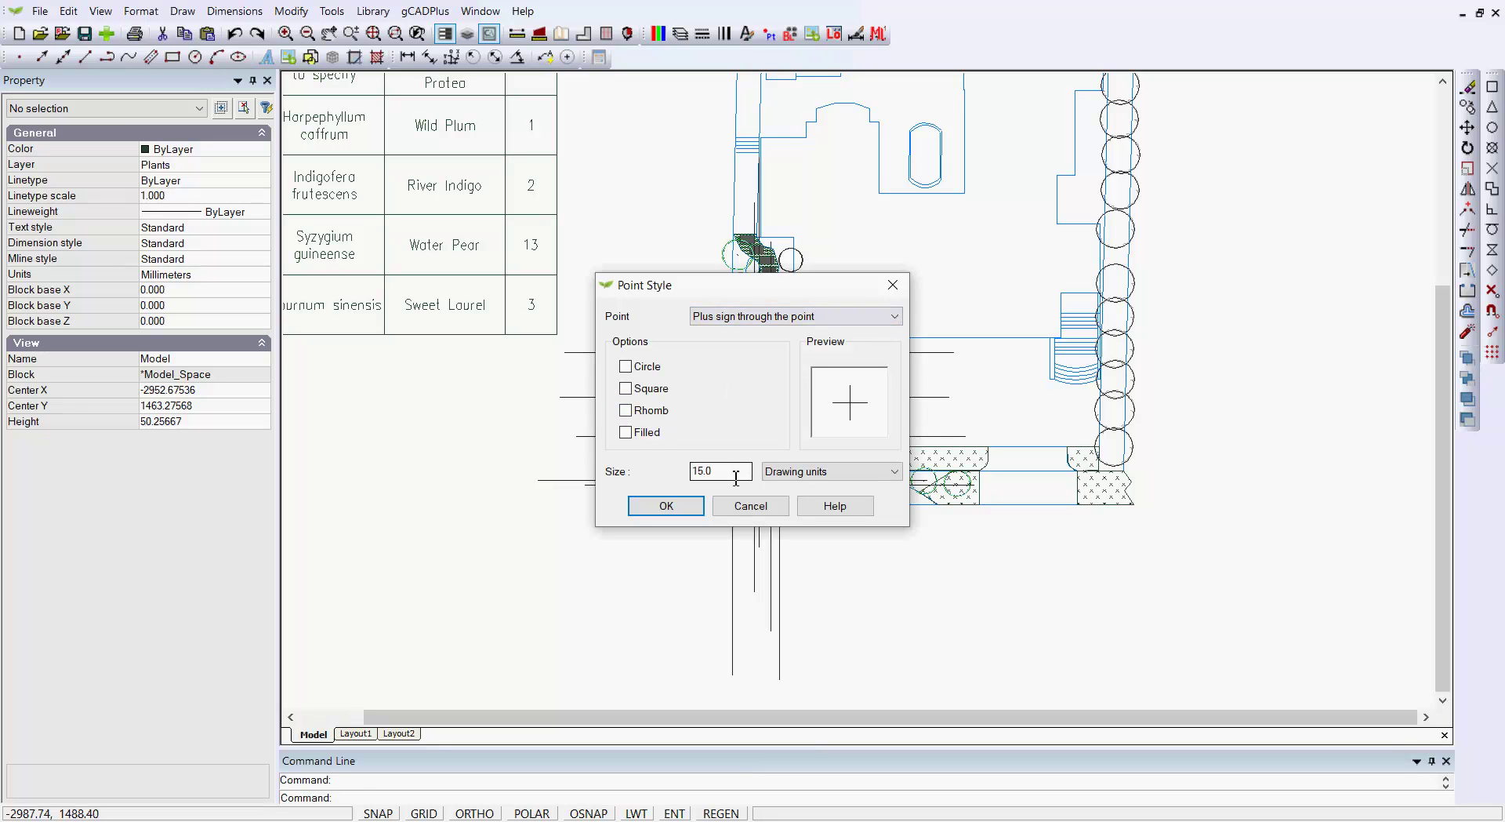
left_click(902, 472)
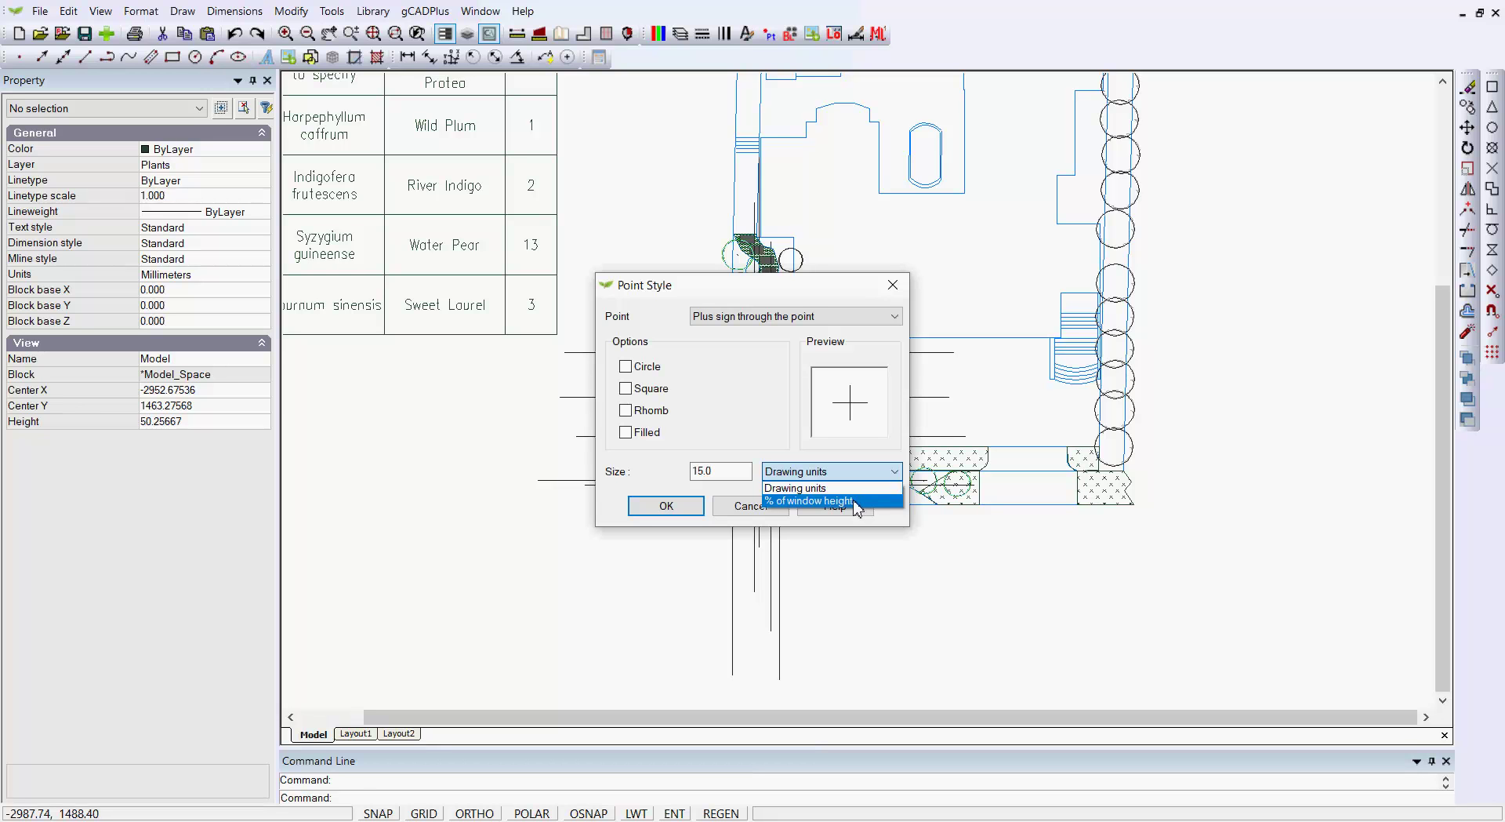
left_click(807, 501)
left_click_drag(727, 470, 684, 479)
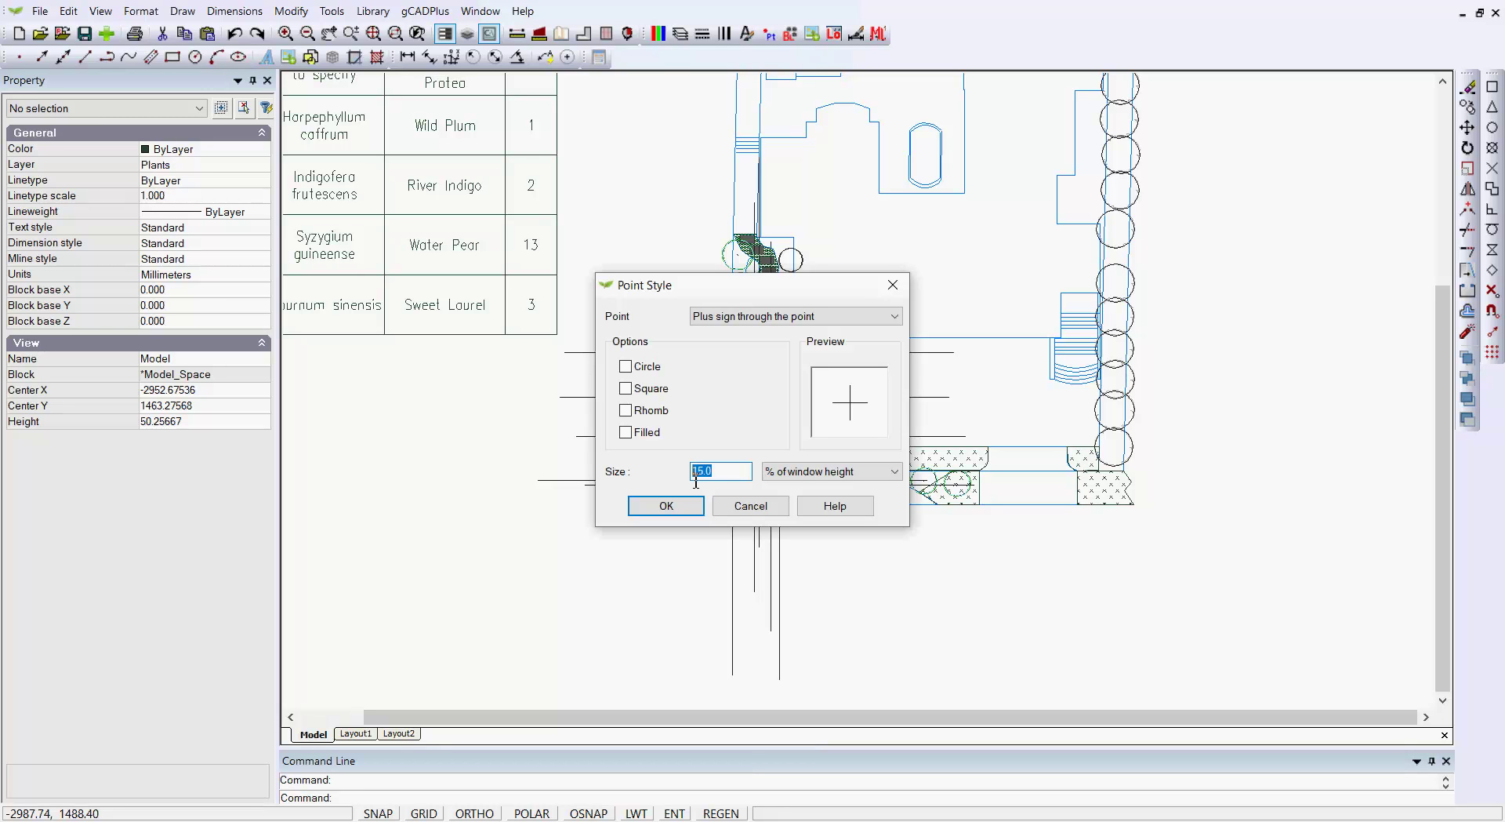
key("Return")
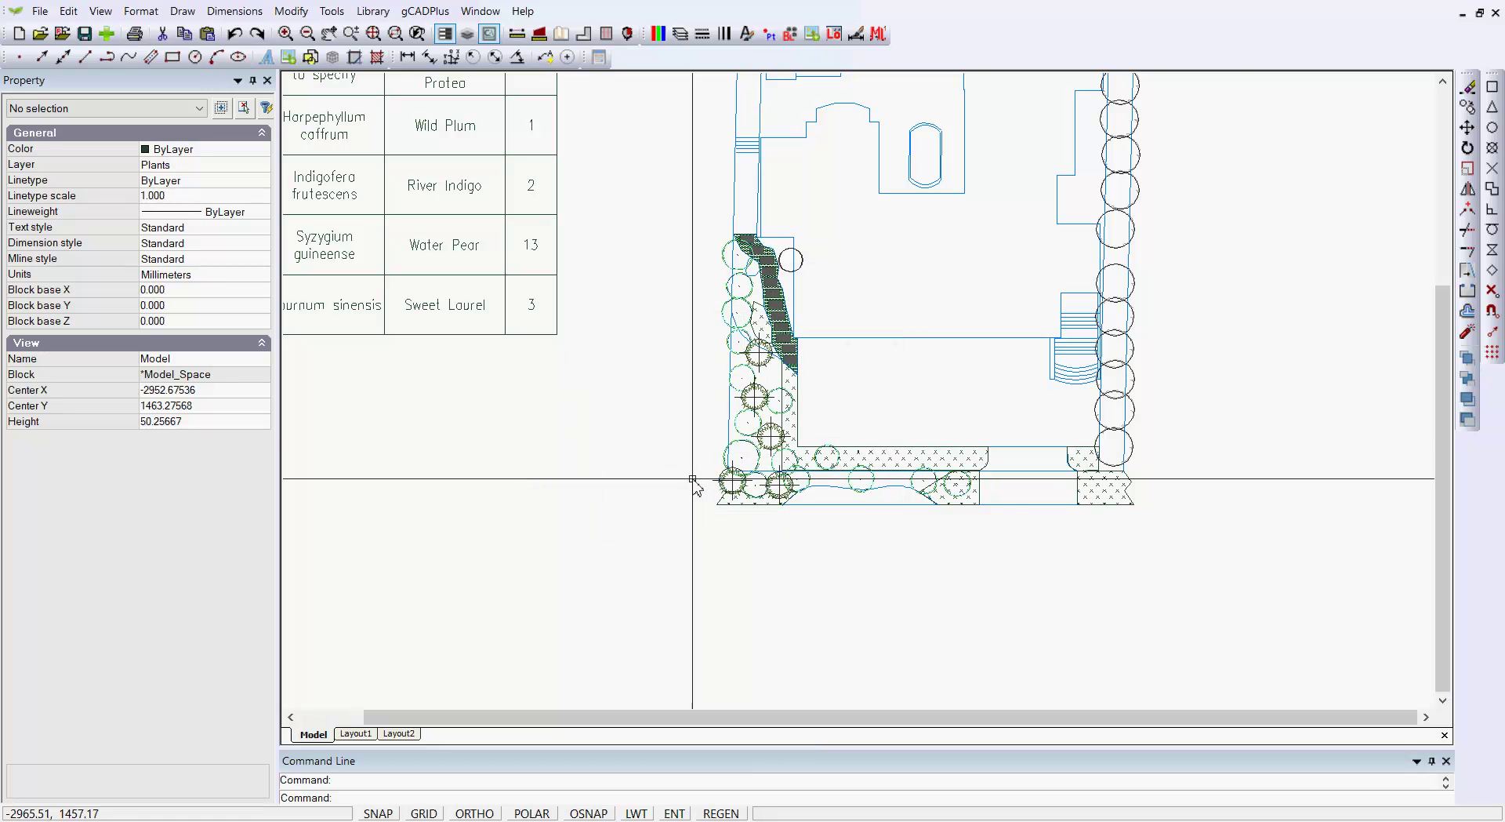
Reduce the point style size to 1.5 % of window height
scroll(693, 479, "up", 4)
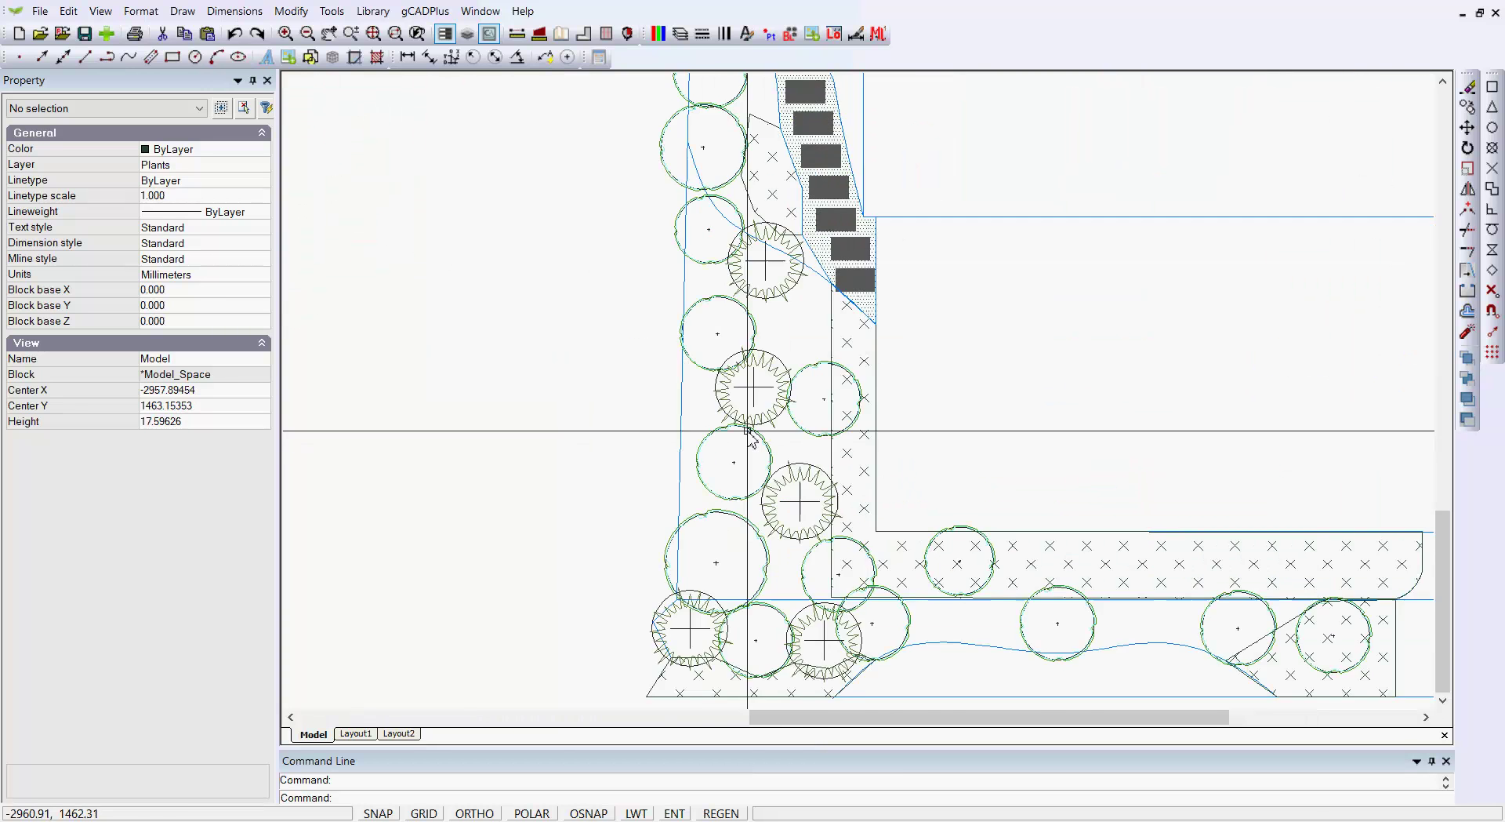
scroll(749, 429, "up", 3)
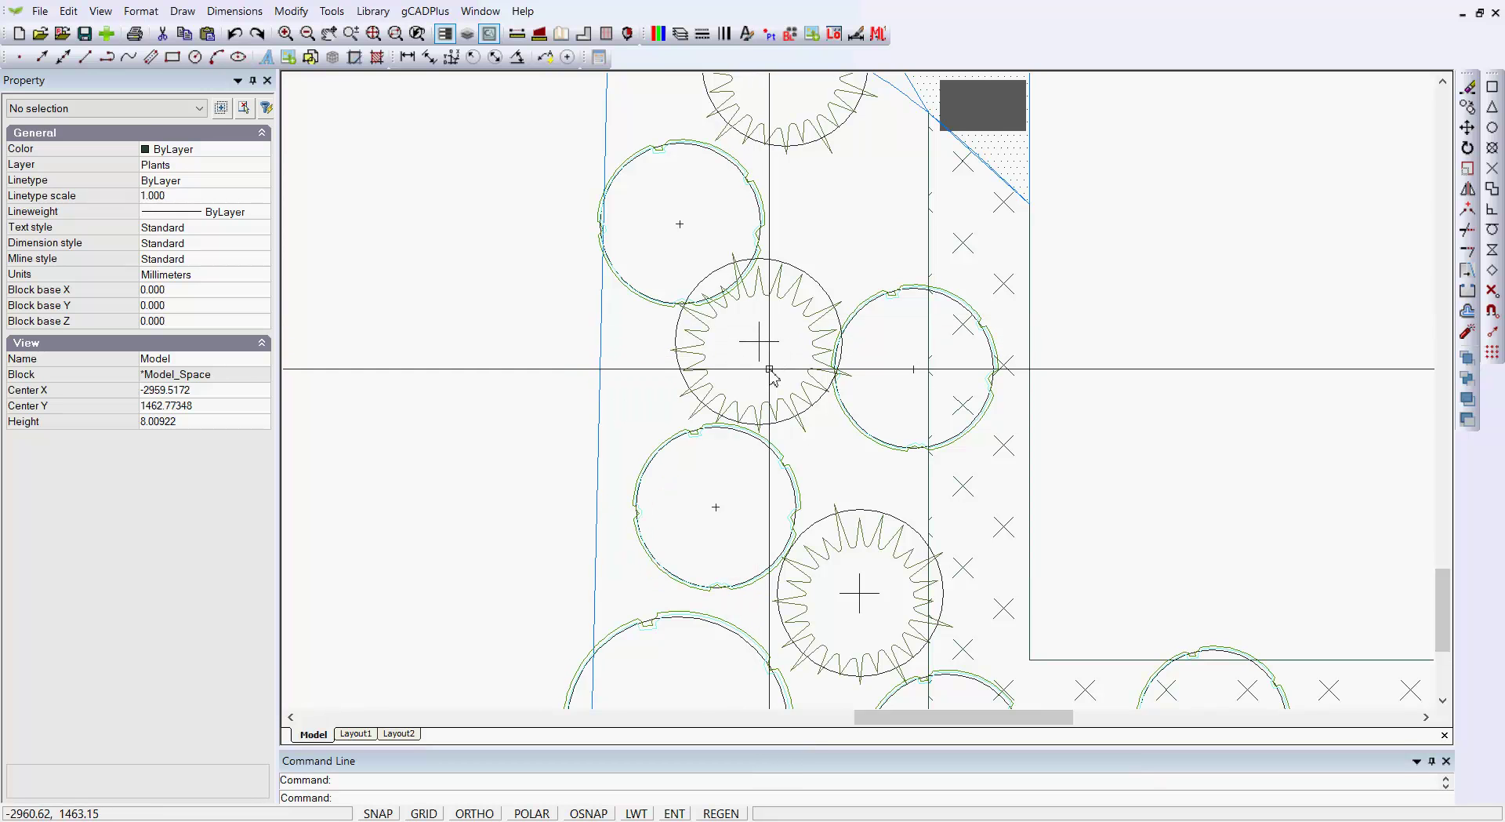
right_click(479, 408)
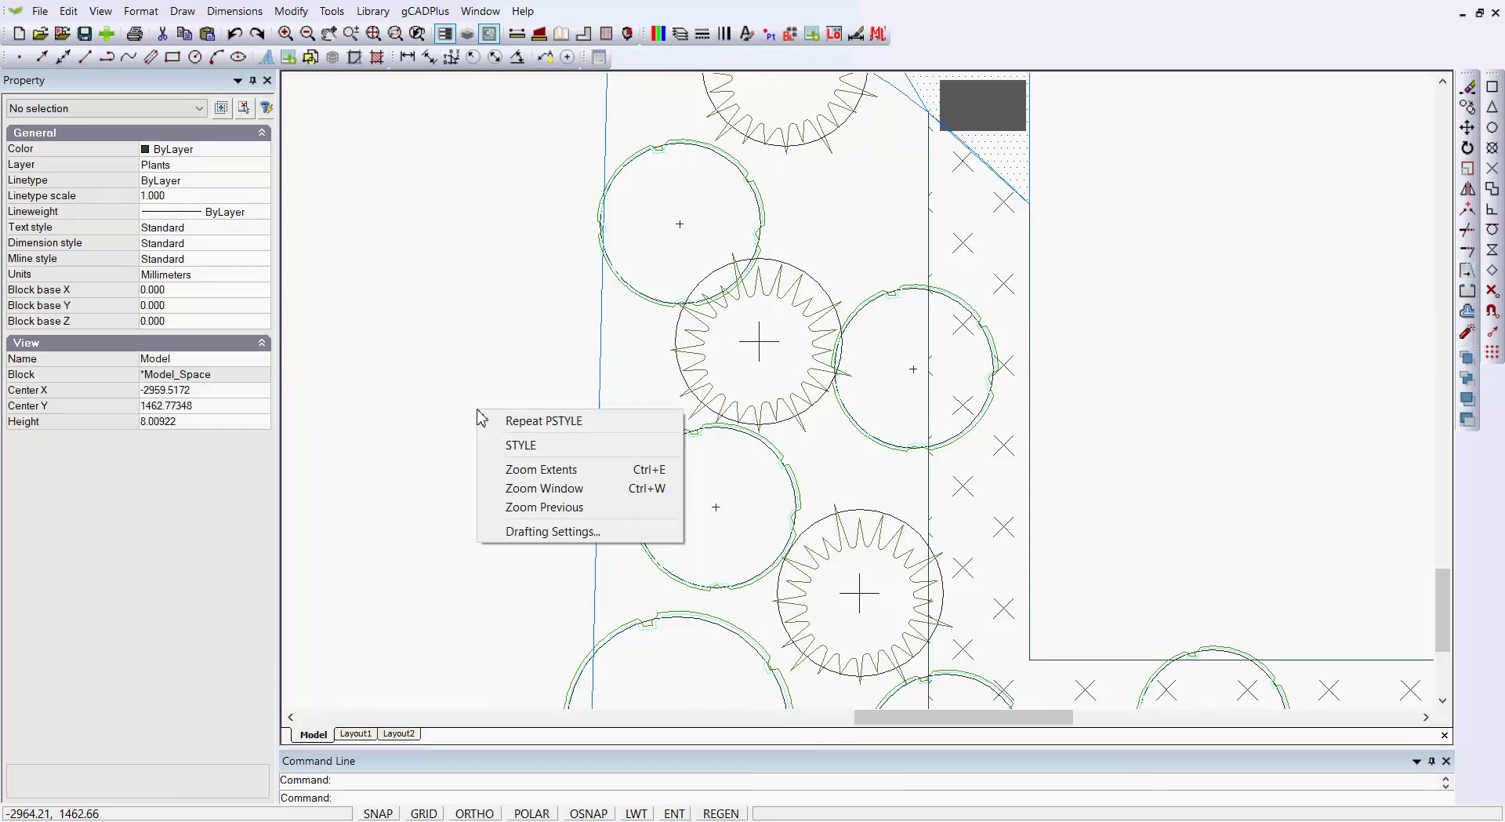
left_click(533, 422)
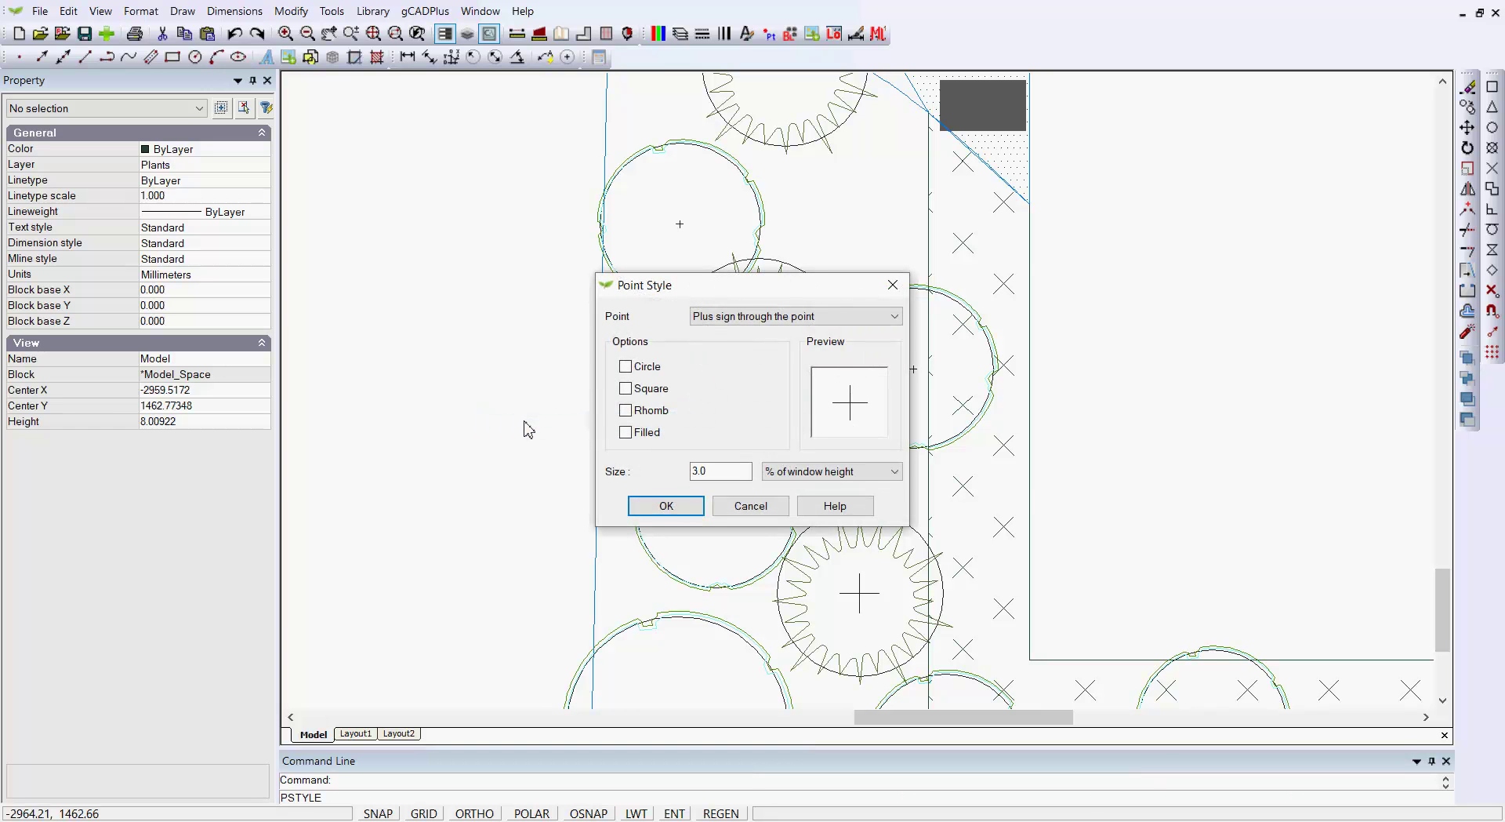
left_click_drag(712, 472, 685, 484)
key("Return")
Examine the point marks in the plant schedule symbols and in the plants along the plan's lower-left boundary
scroll(722, 510, "down", 5)
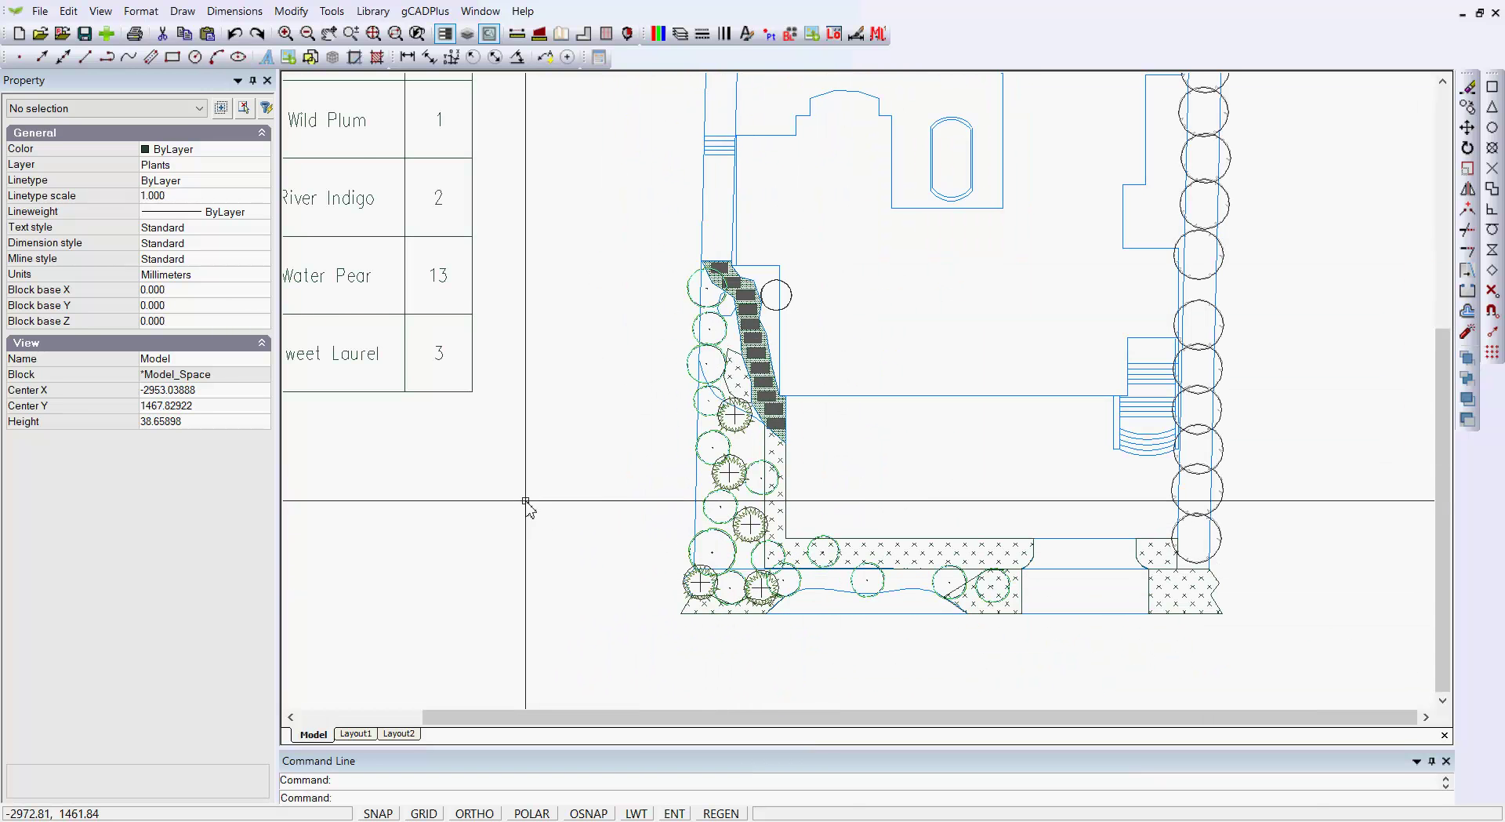
scroll(350, 498, "down", 2)
middle_click_drag(397, 504, 792, 489)
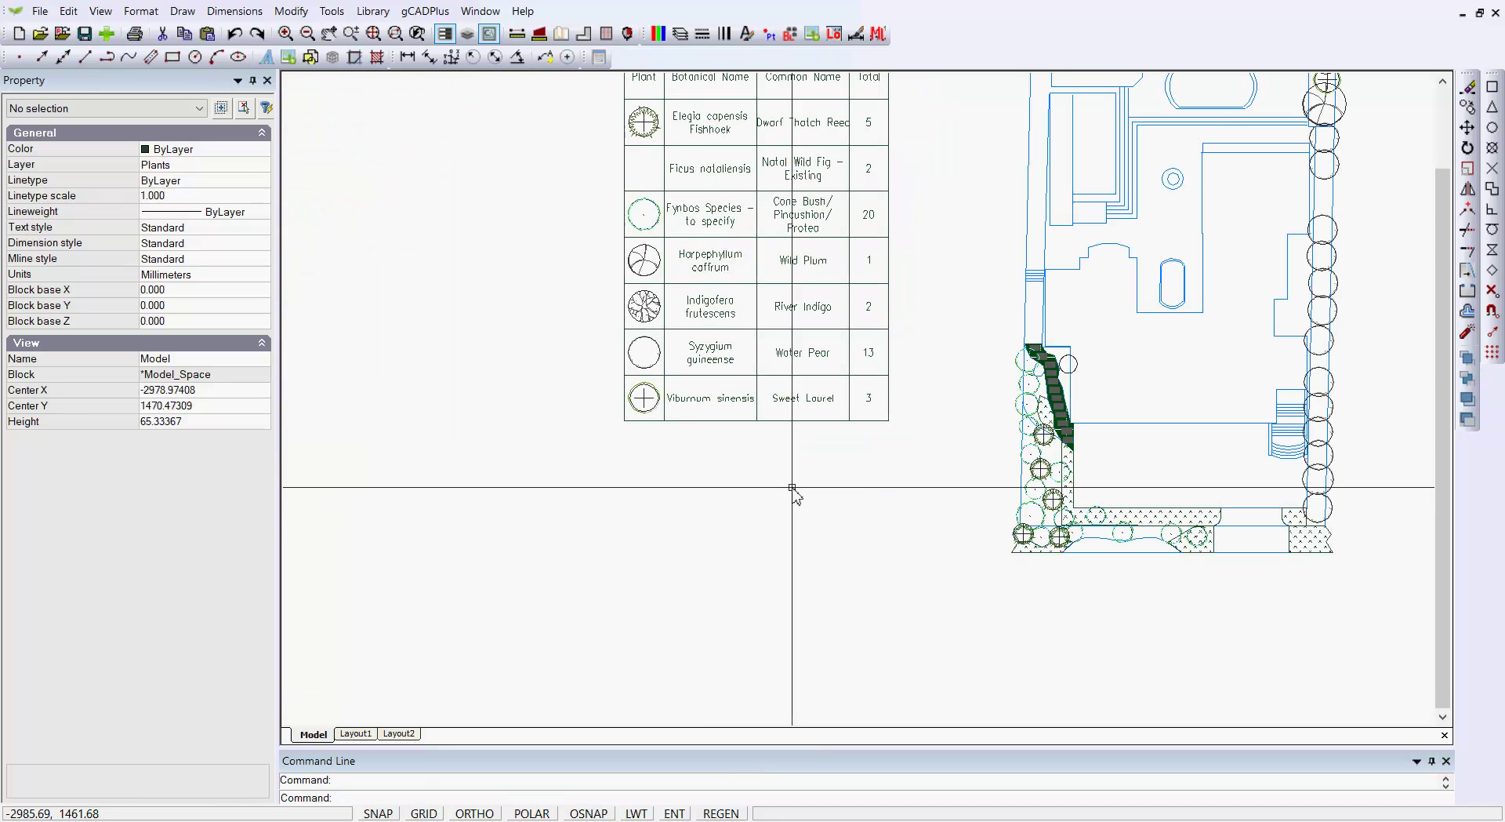
scroll(625, 399, "up", 3)
scroll(626, 403, "up", 7)
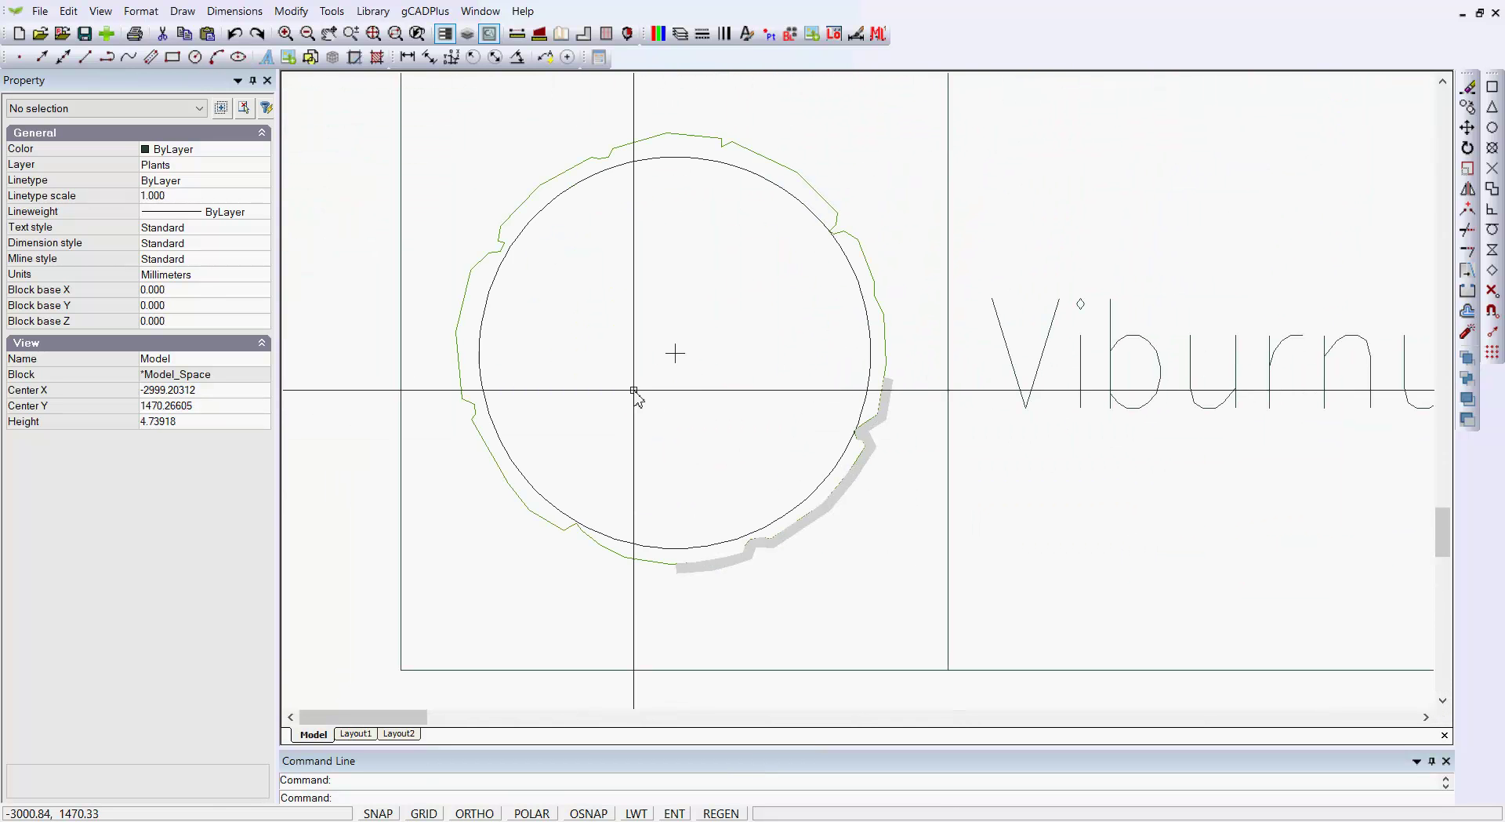
scroll(685, 400, "down", 11)
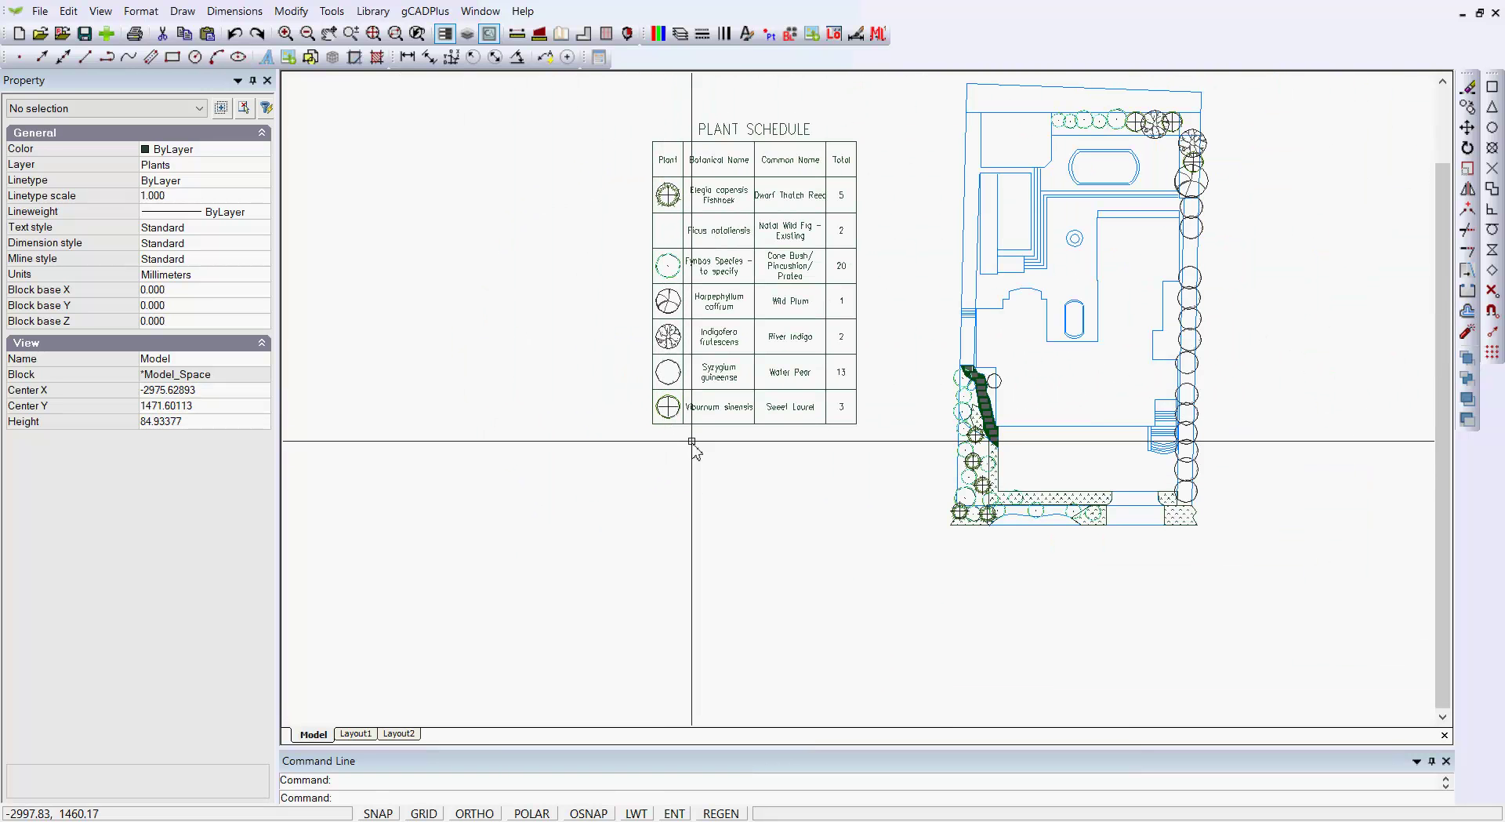
scroll(670, 416, "up", 3)
middle_click_drag(931, 515, 638, 493)
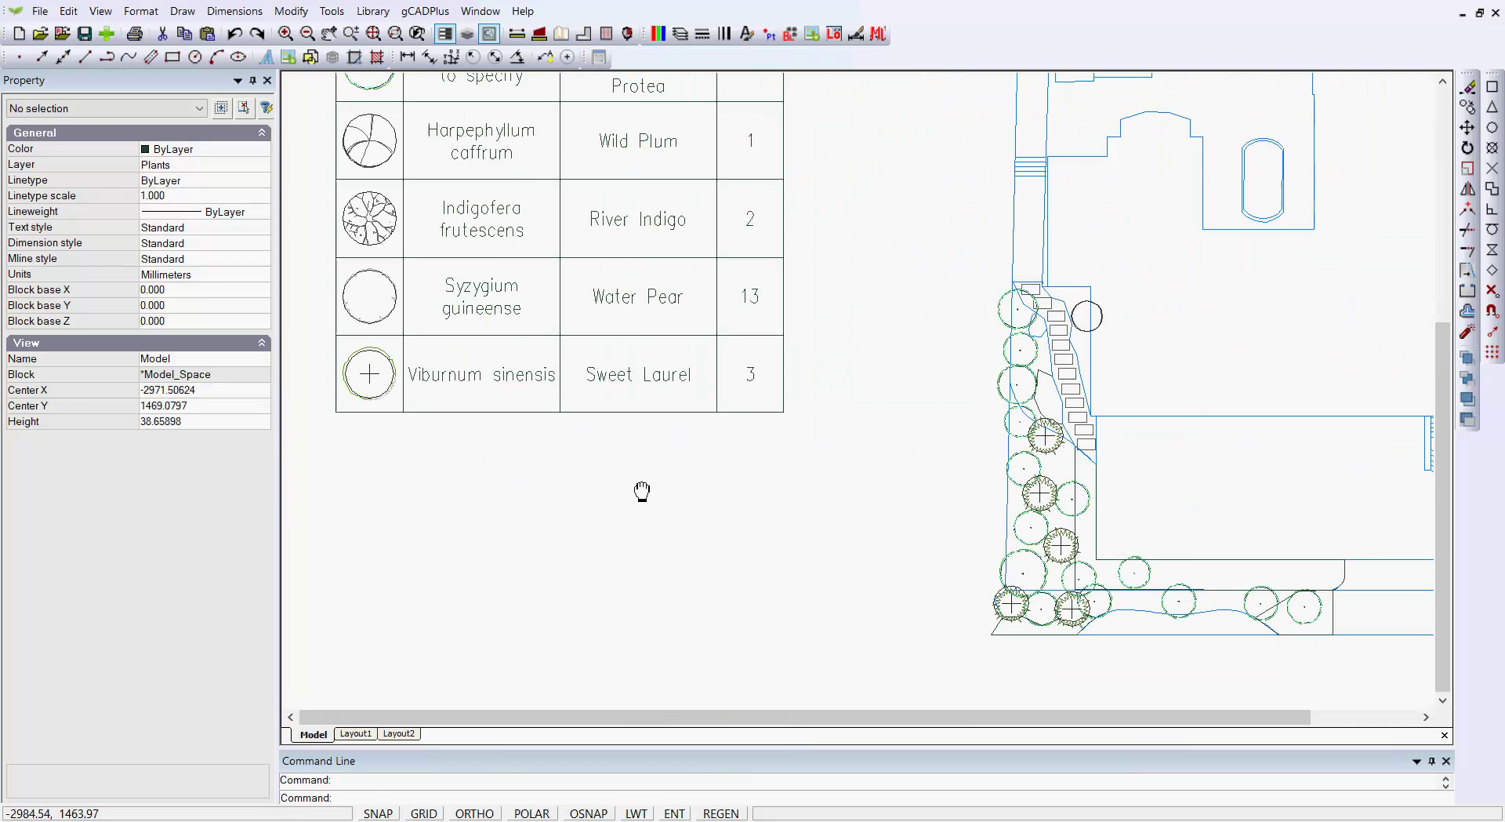
scroll(901, 503, "up", 2)
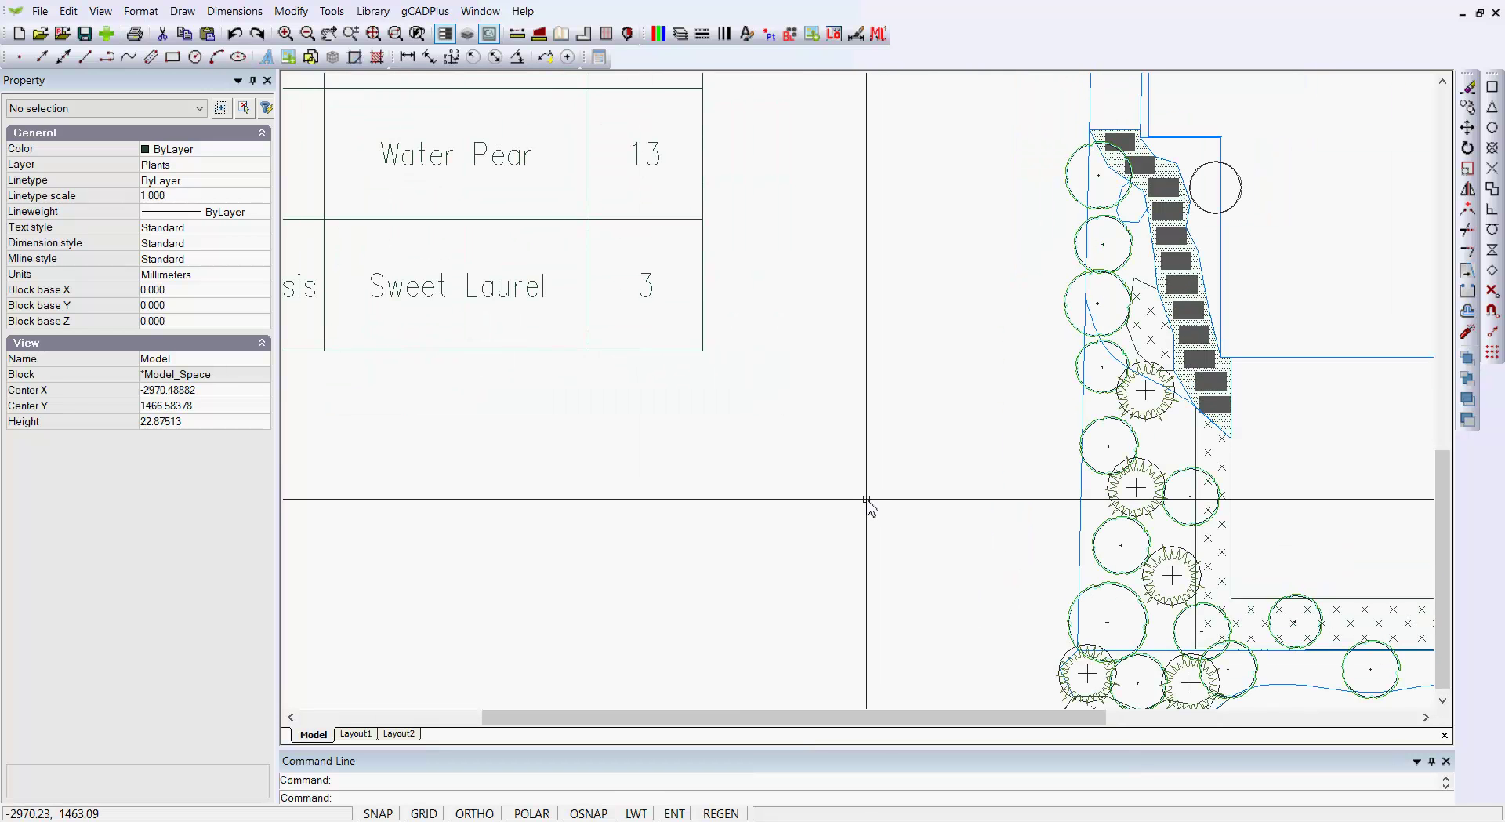
Review the available point shapes in the point style settings, keeping the plus sign through the point
right_click(520, 412)
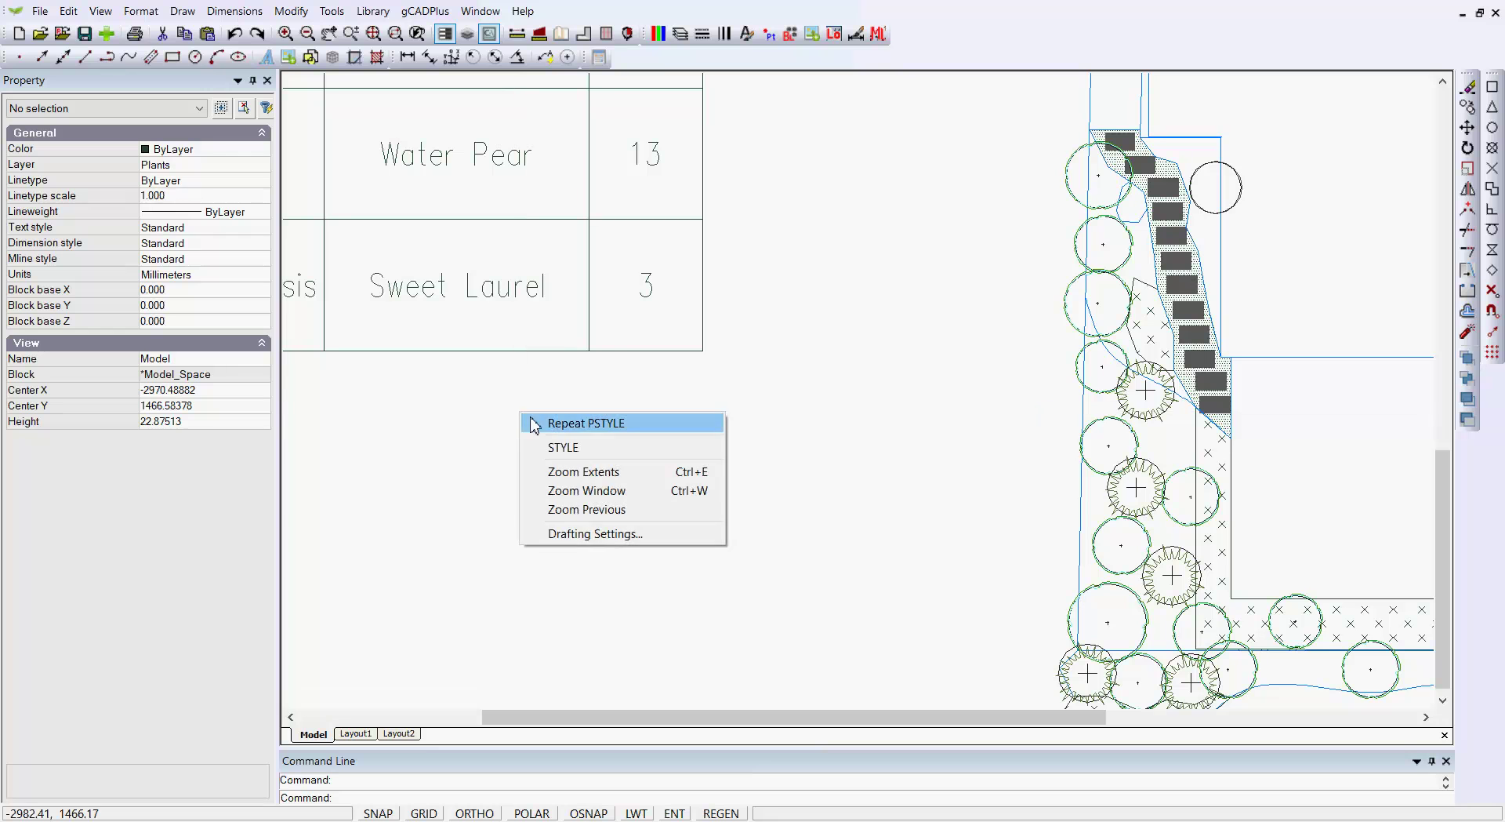
left_click(548, 423)
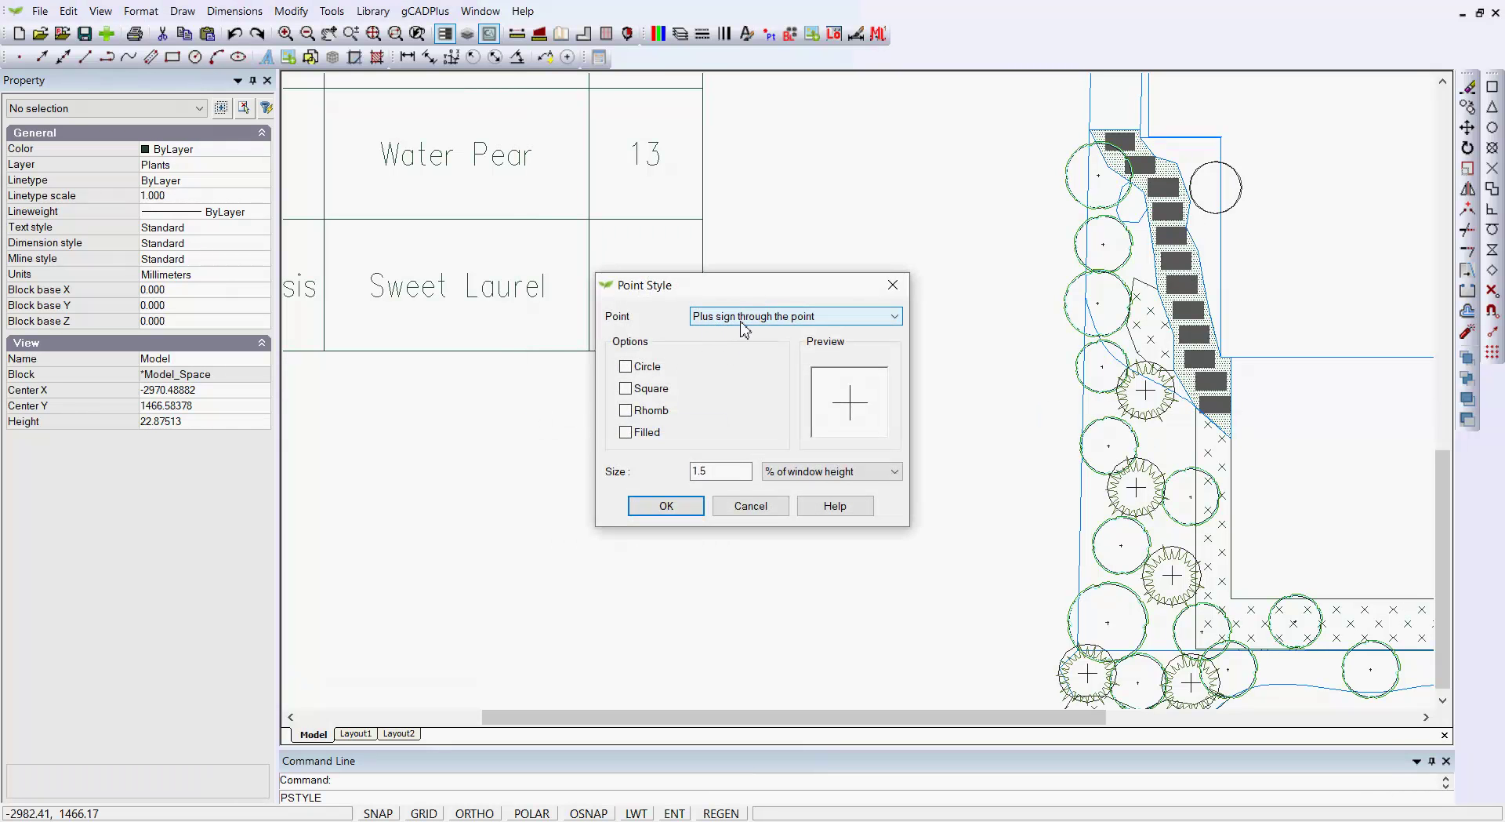
left_click(896, 317)
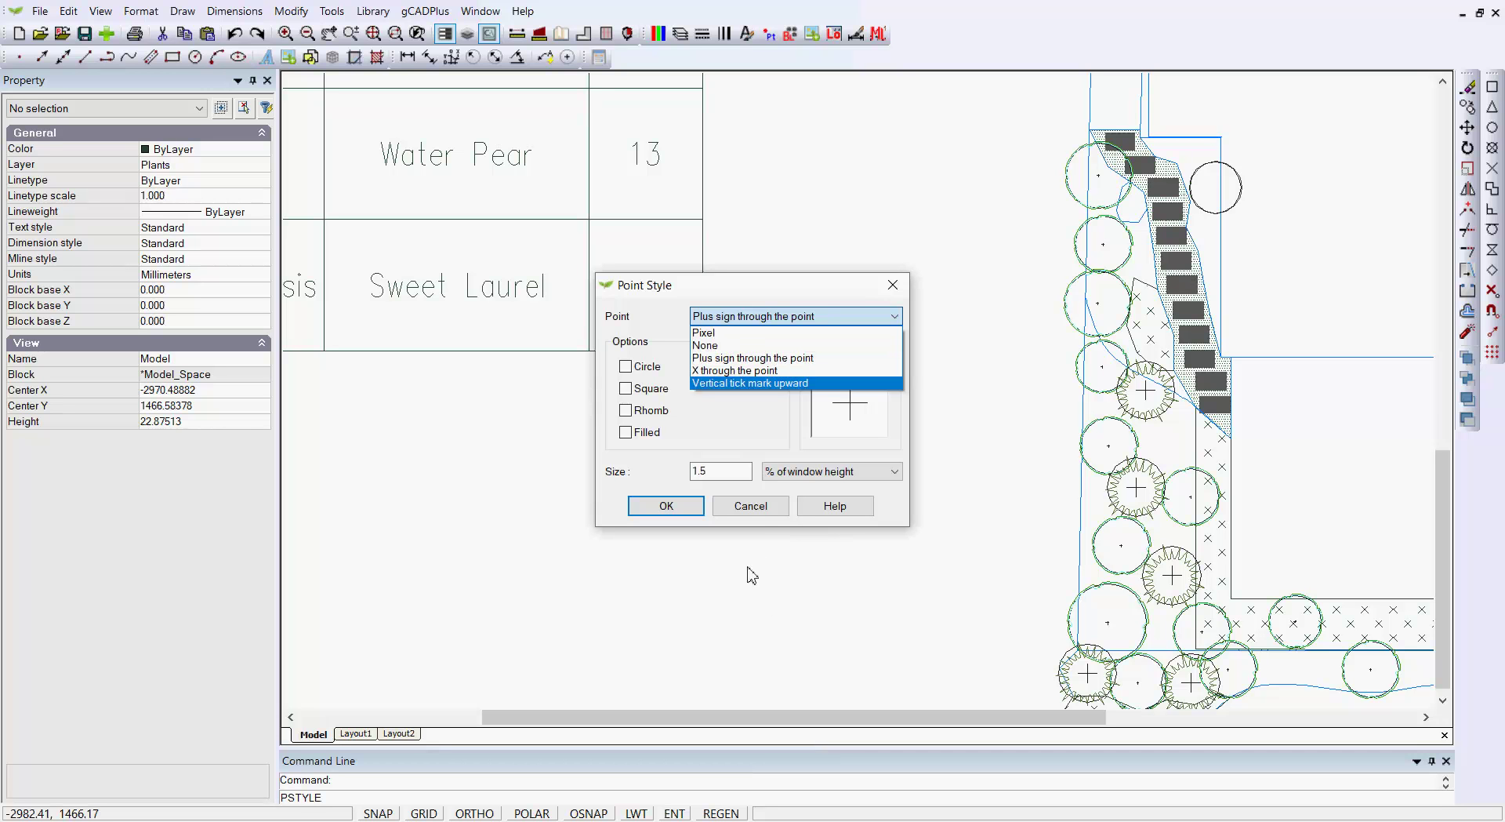
left_click(750, 516)
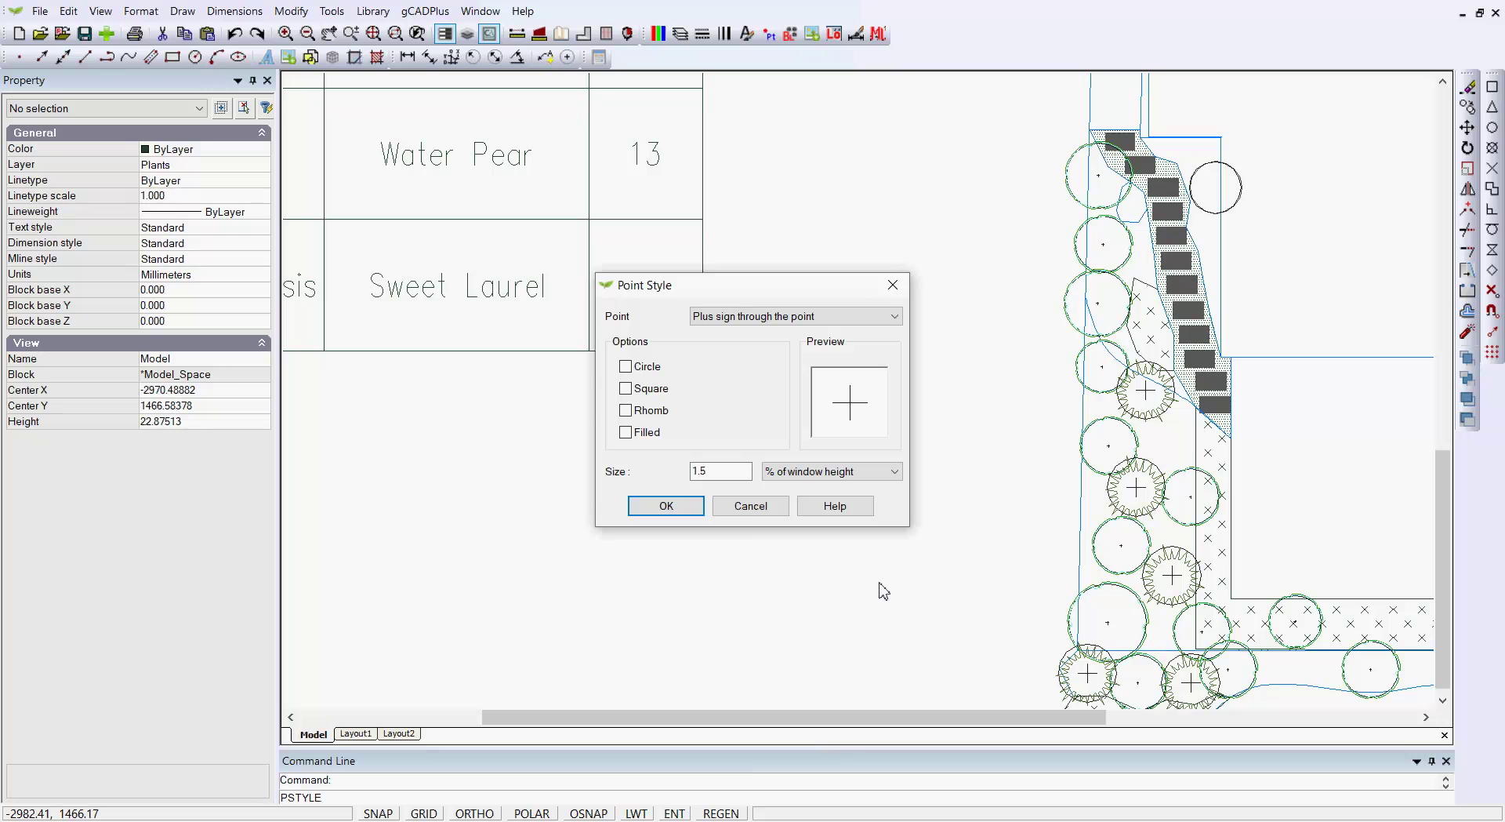
left_click(697, 513)
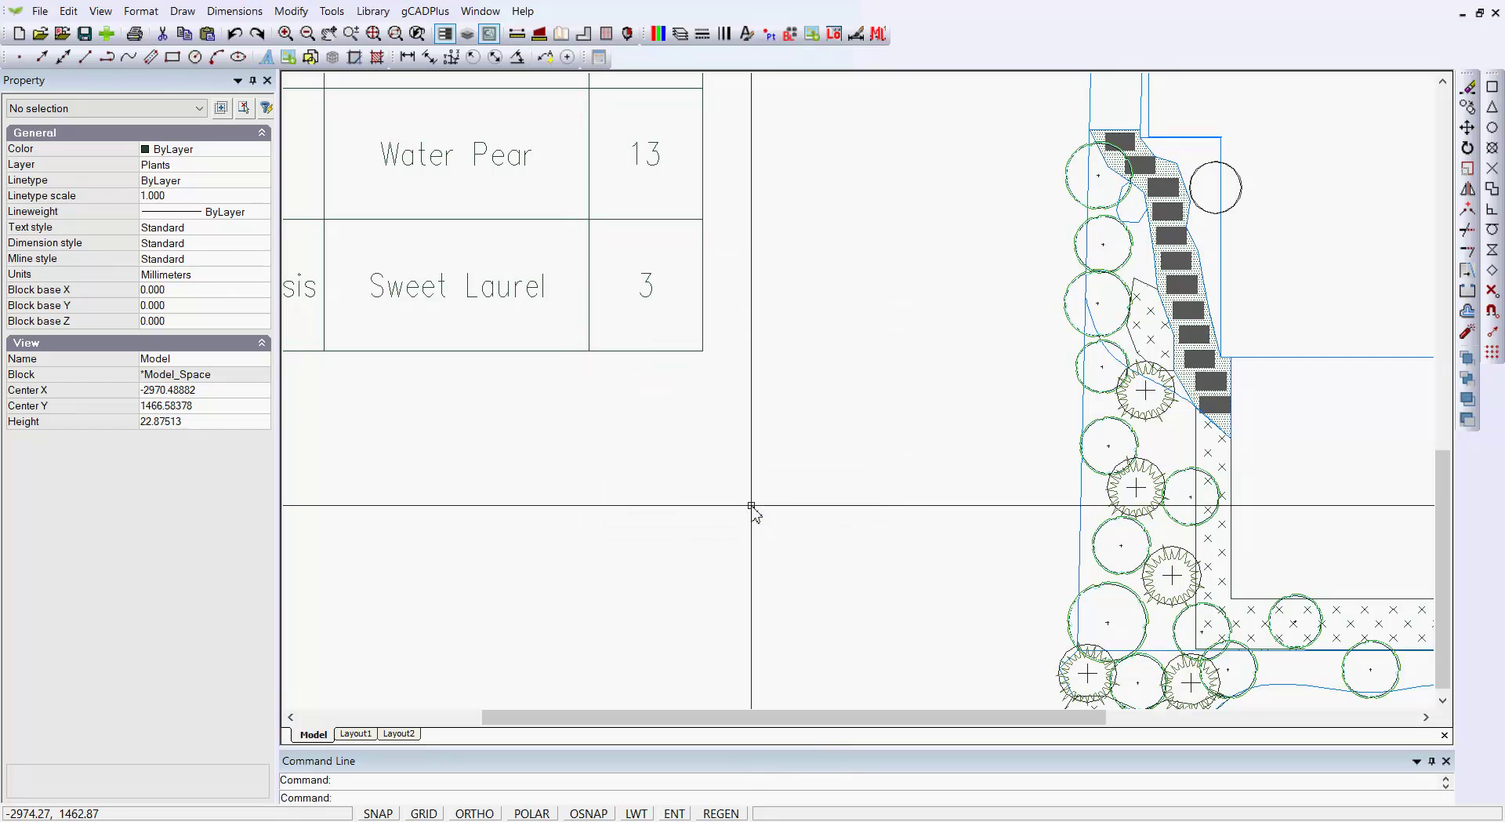
Copy a Dwarf Thatch Reed symbol by its centre point from the planting bed into the empty space west of the boundary
scroll(1122, 596, "up", 2)
scroll(1123, 595, "up", 1)
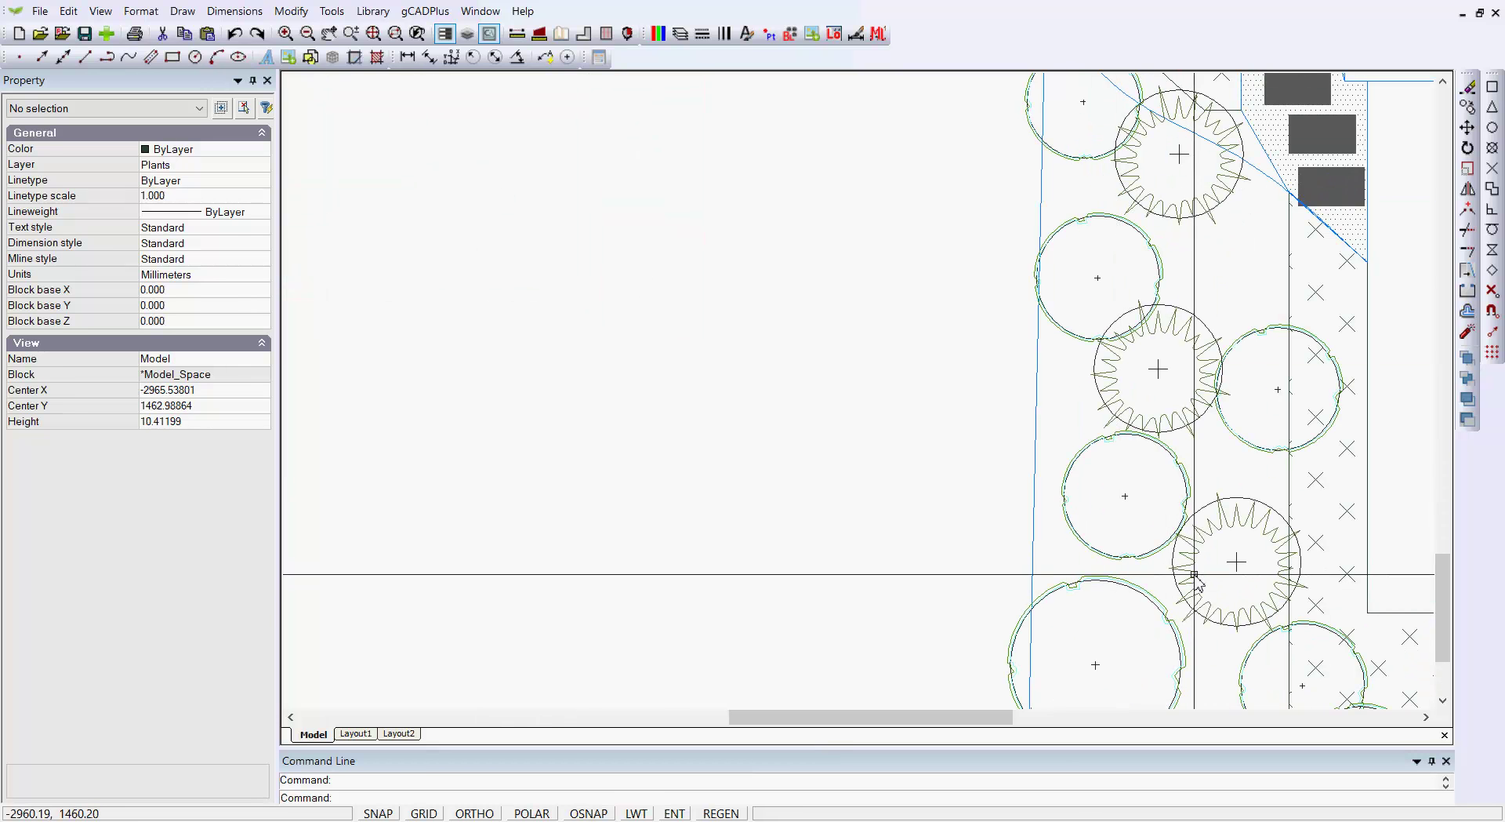
left_click(1187, 573)
right_click(1190, 580)
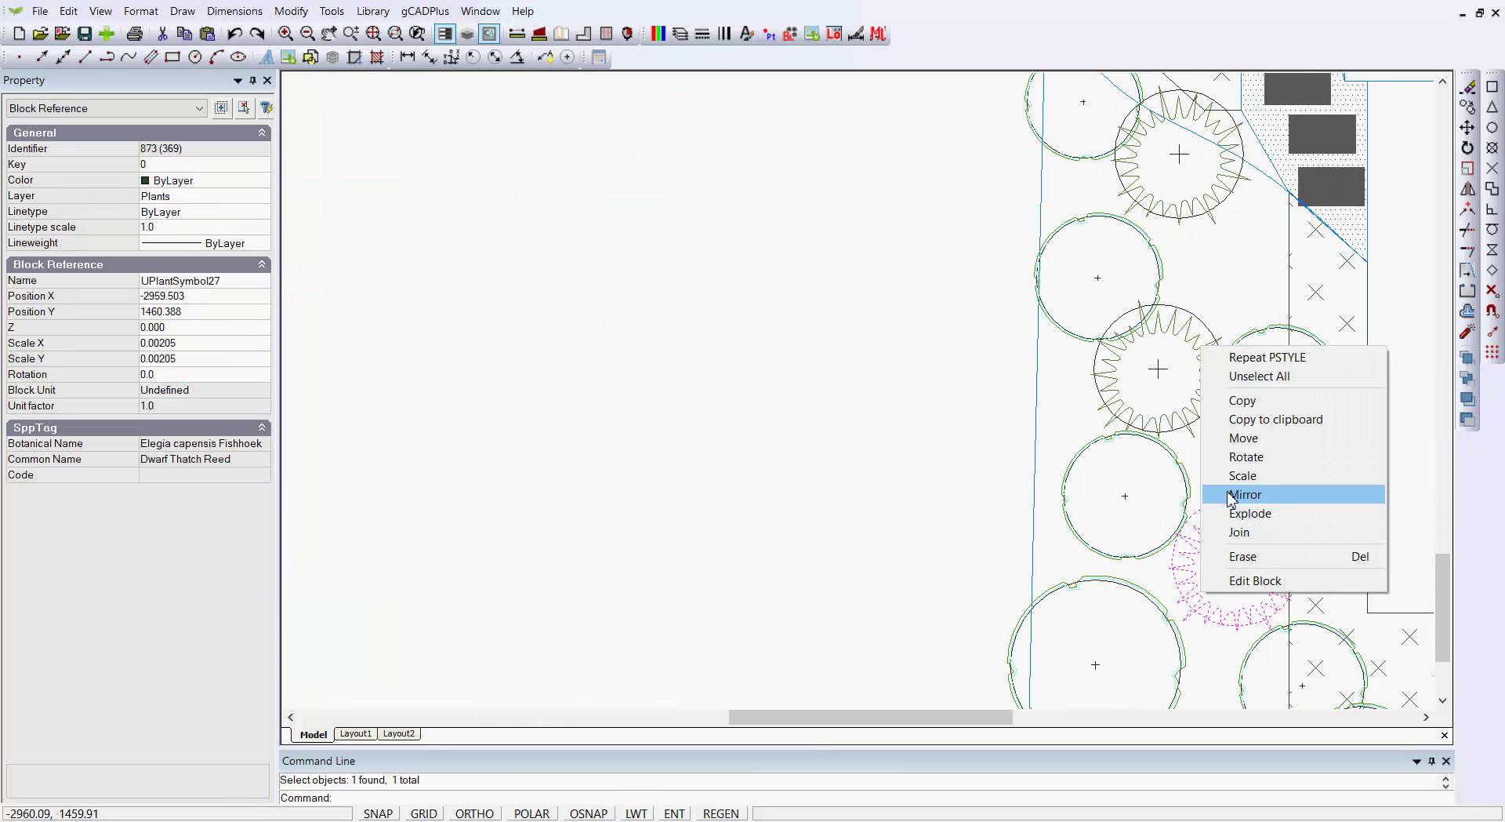
left_click(1246, 404)
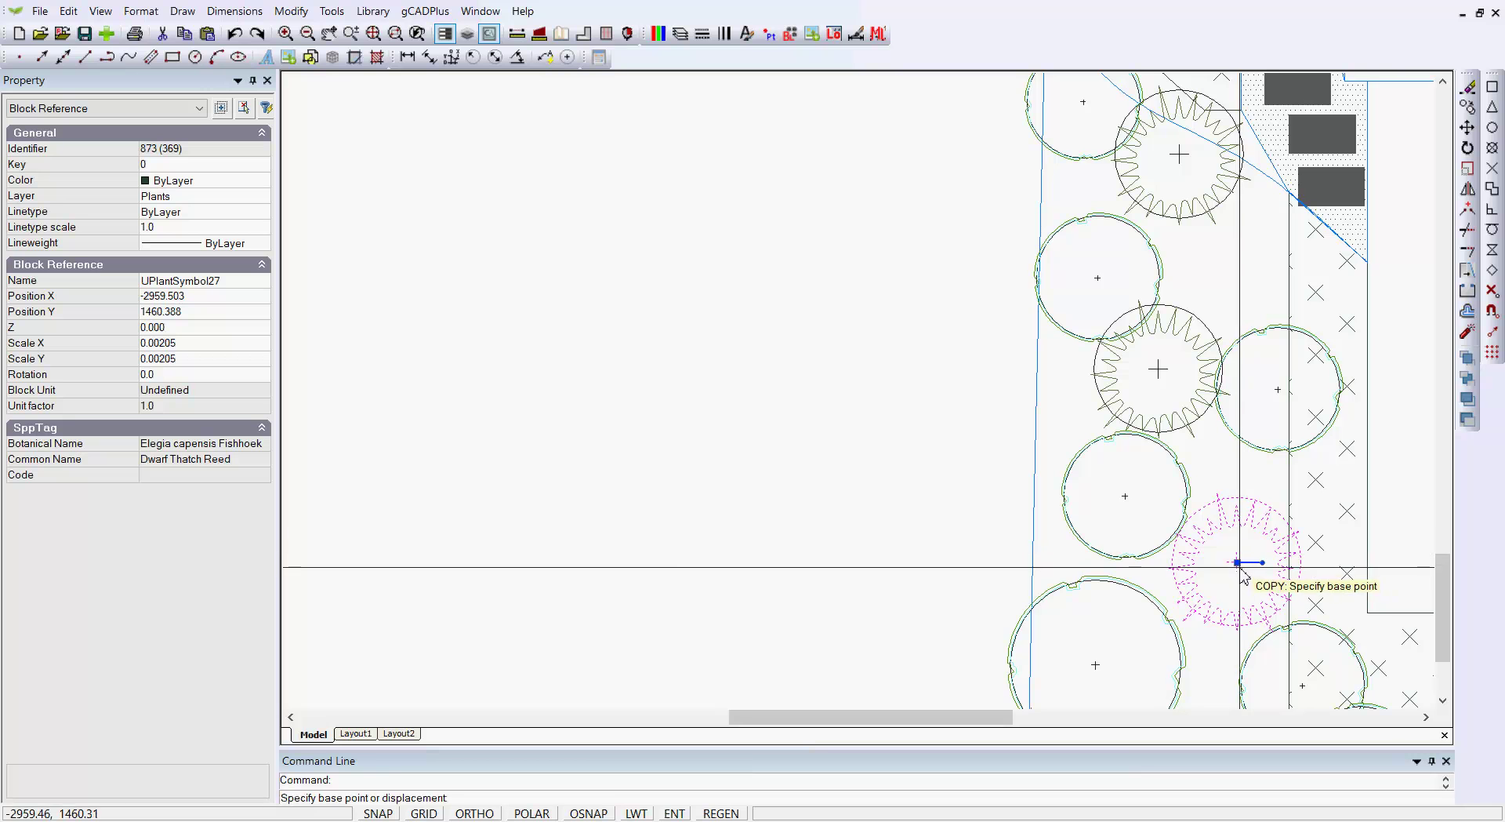
left_click(1237, 562)
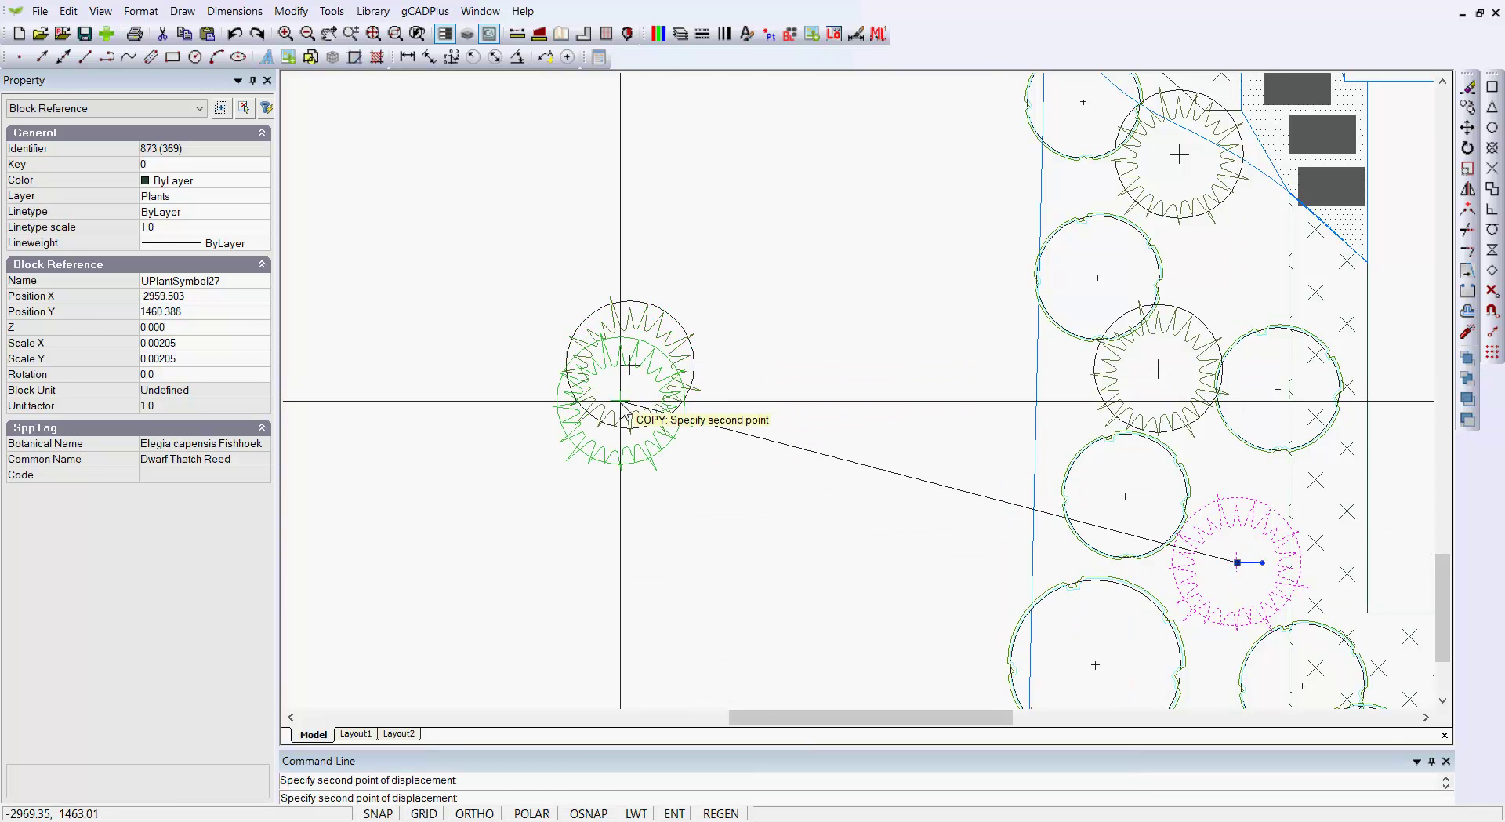
left_click(629, 365)
left_click(682, 403)
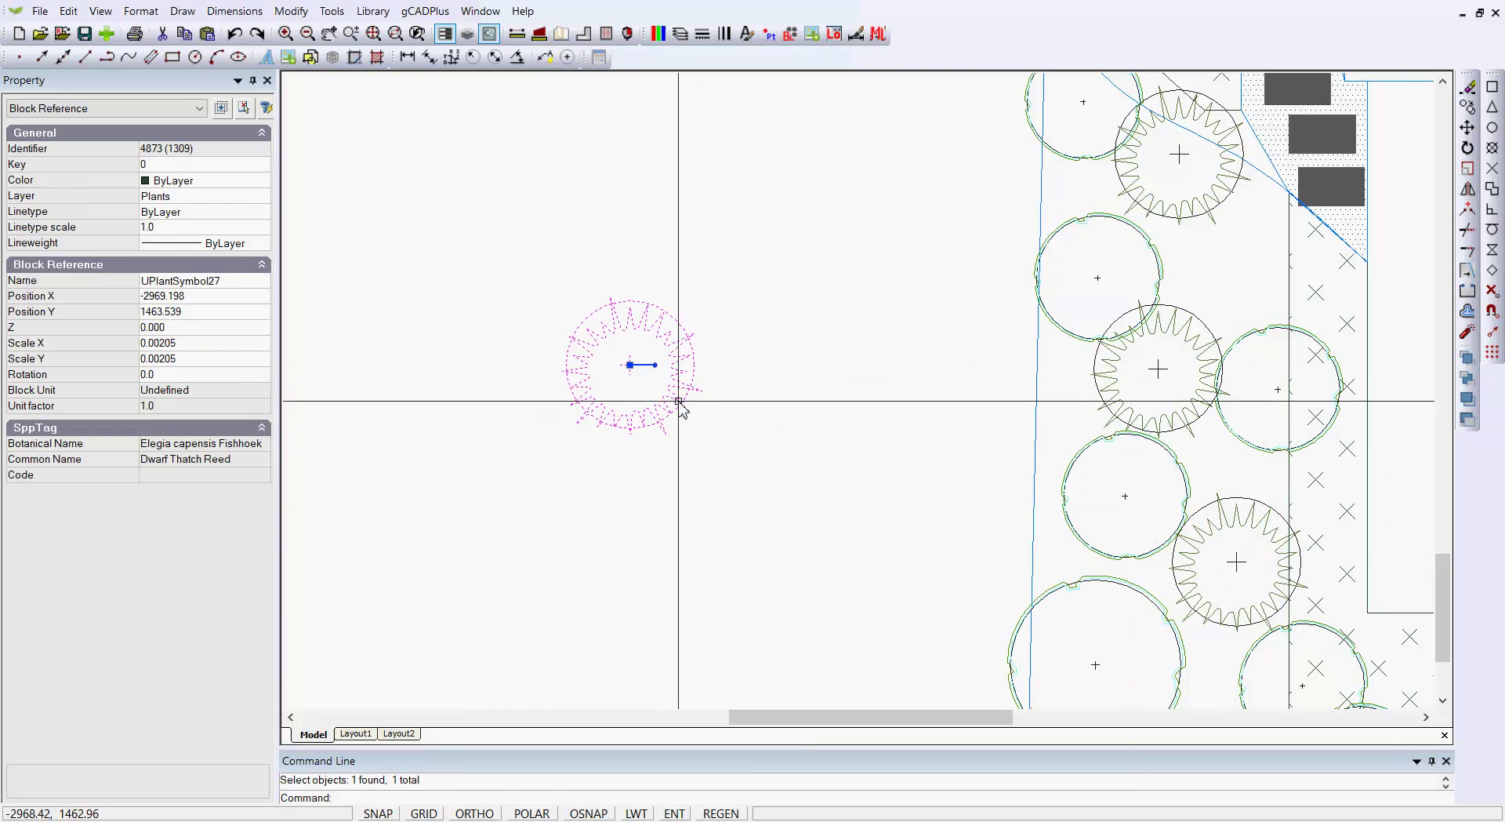
key("Escape")
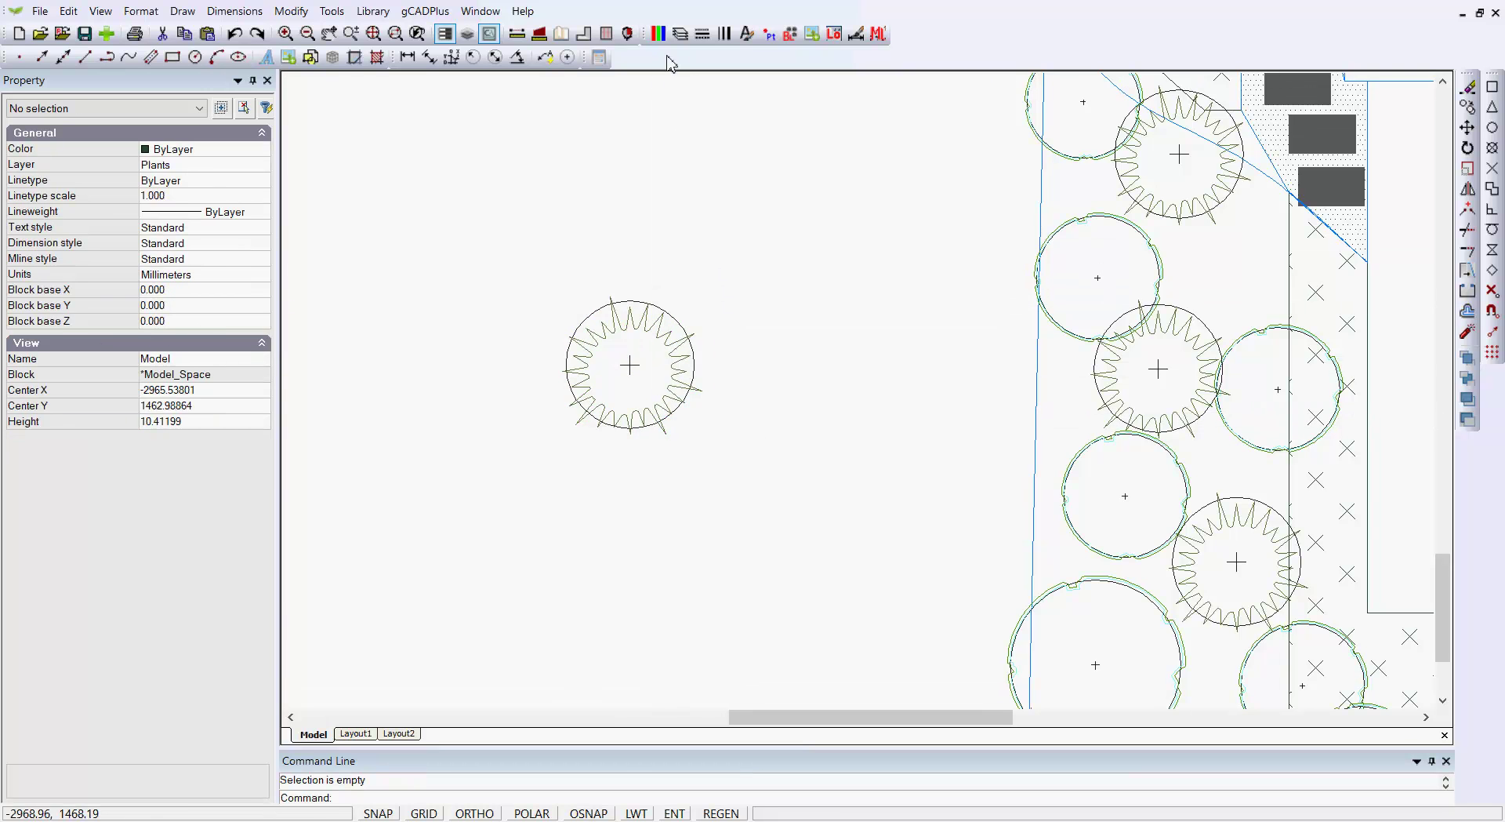
Turn off the L-PLNT-CONSTRUCTION layer and examine the copied plant symbol without its construction geometry
left_click(679, 34)
left_click(815, 312)
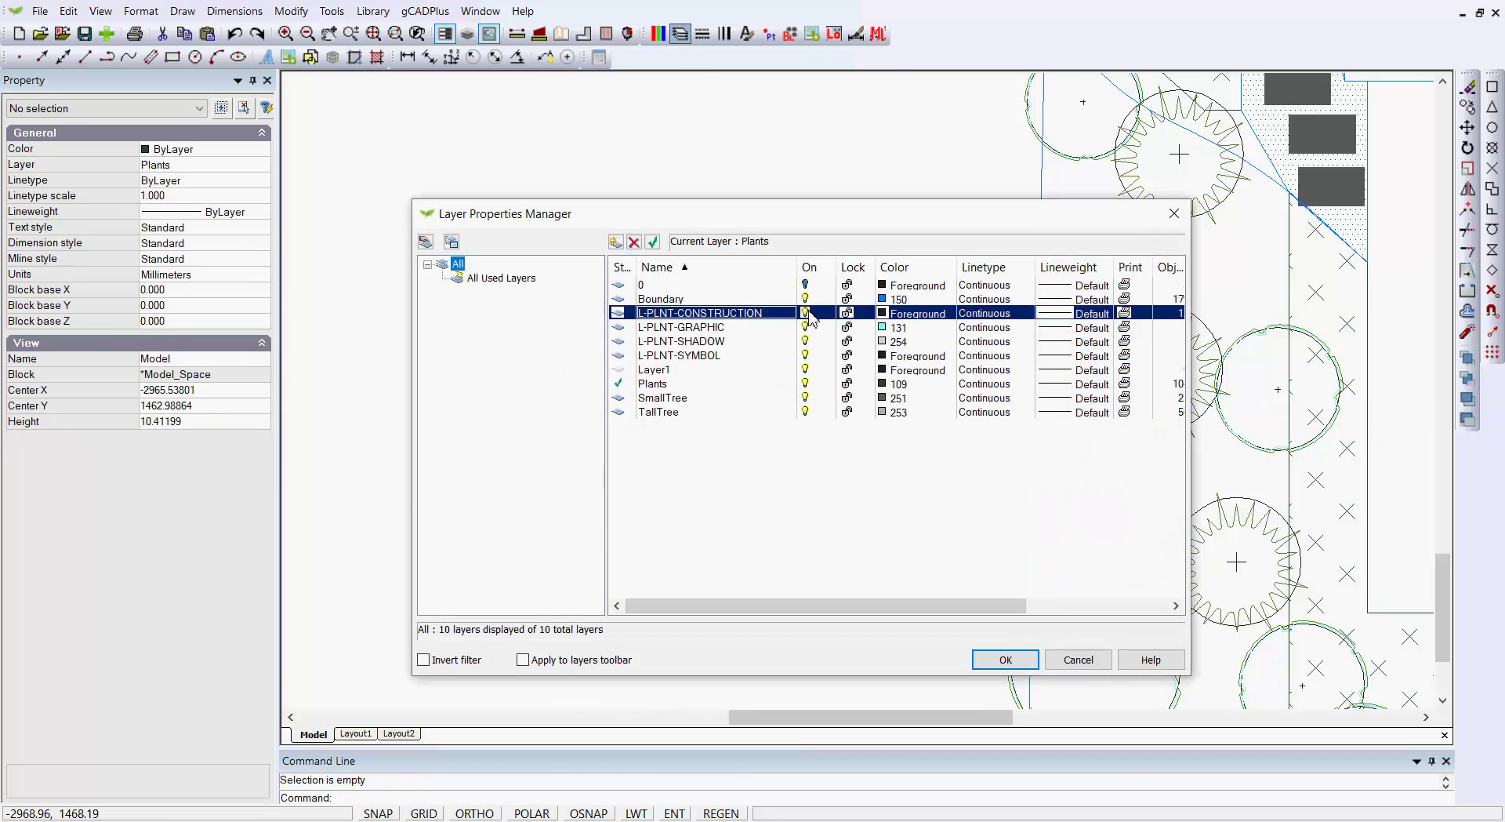
left_click(1003, 659)
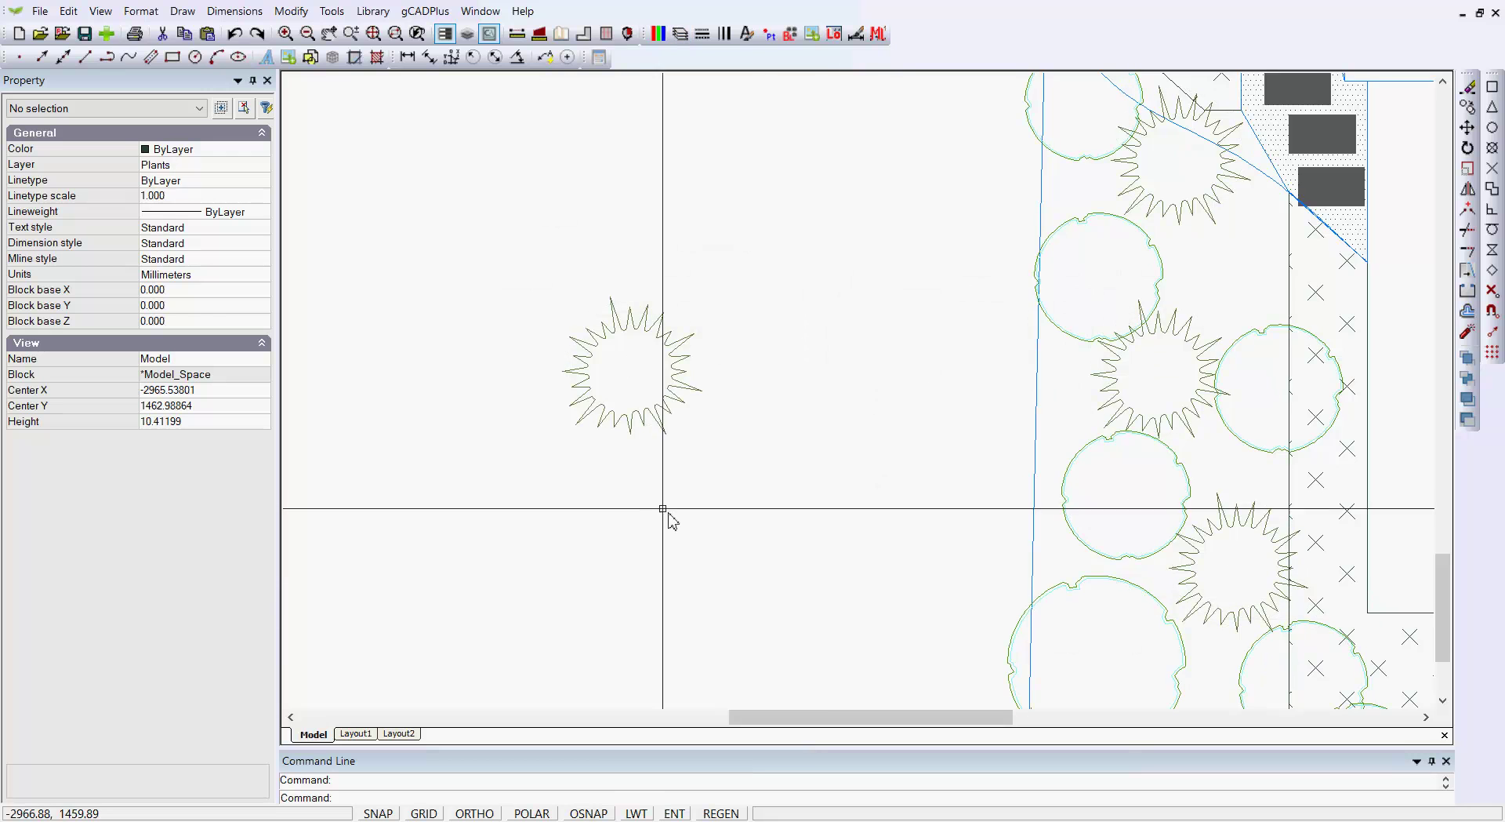
scroll(642, 322, "up", 1)
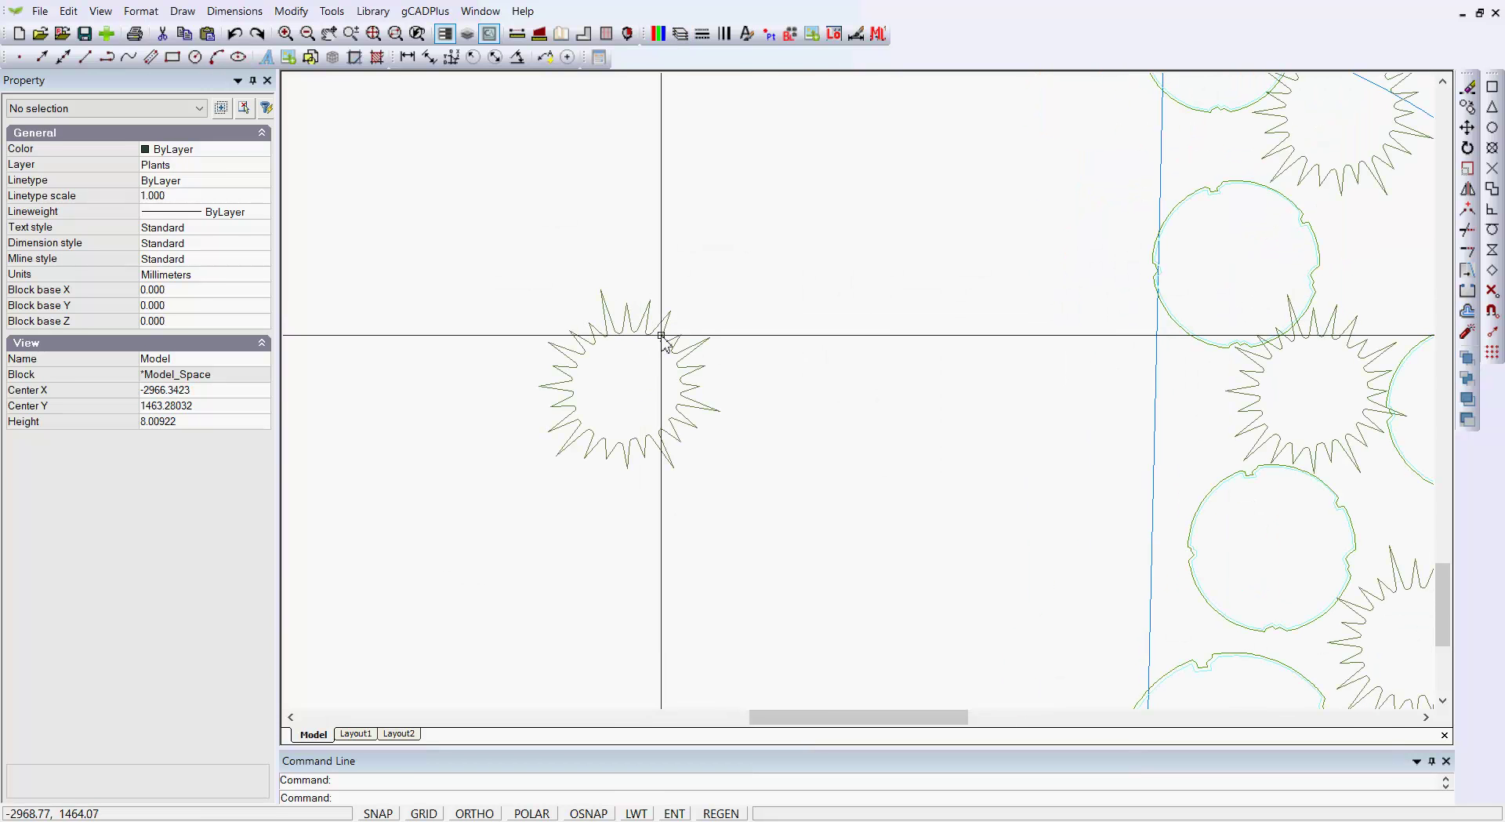
left_click(662, 338)
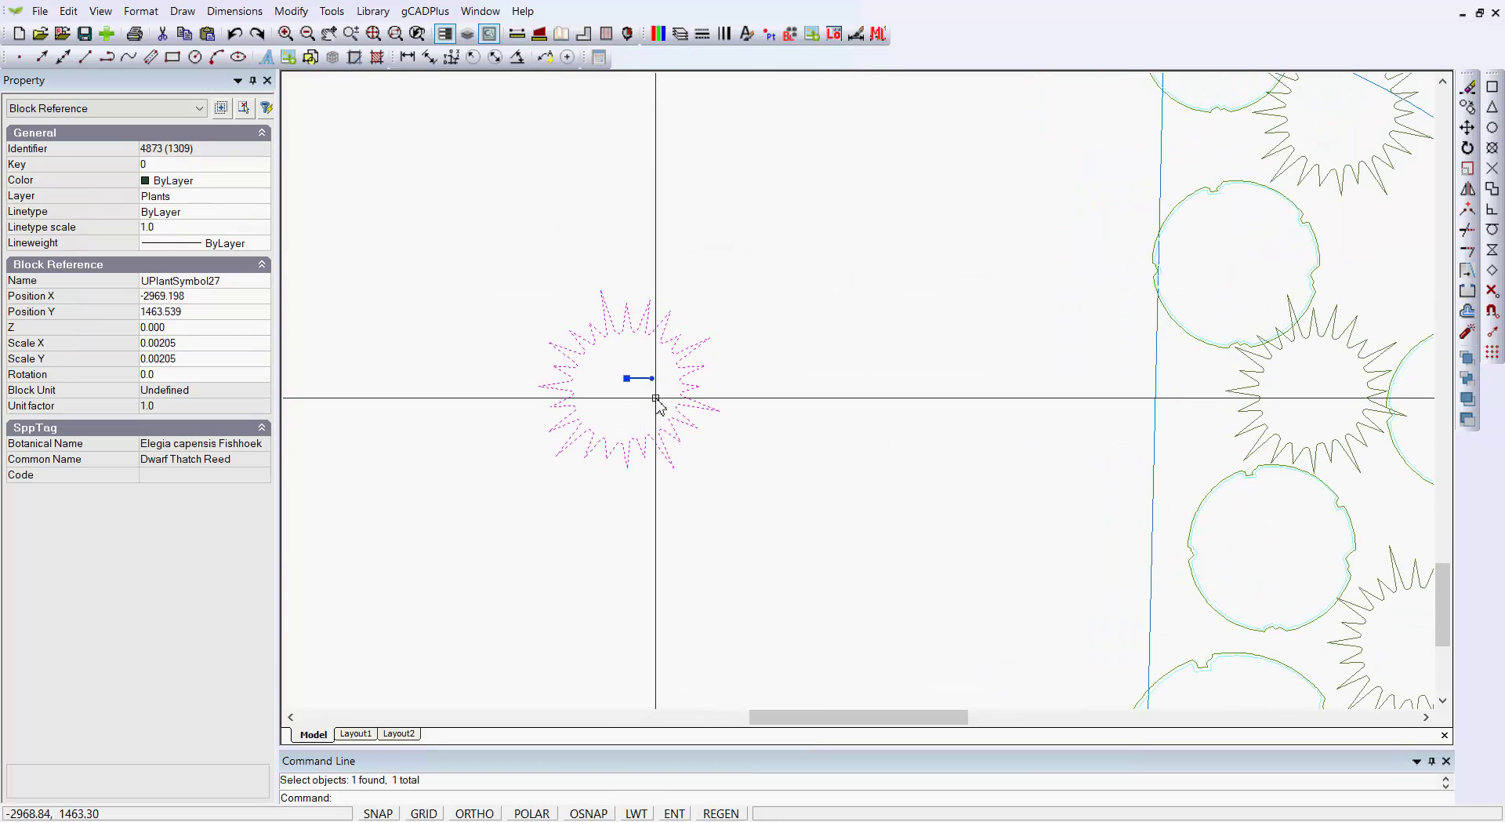
key("Escape")
scroll(638, 408, "up", 2)
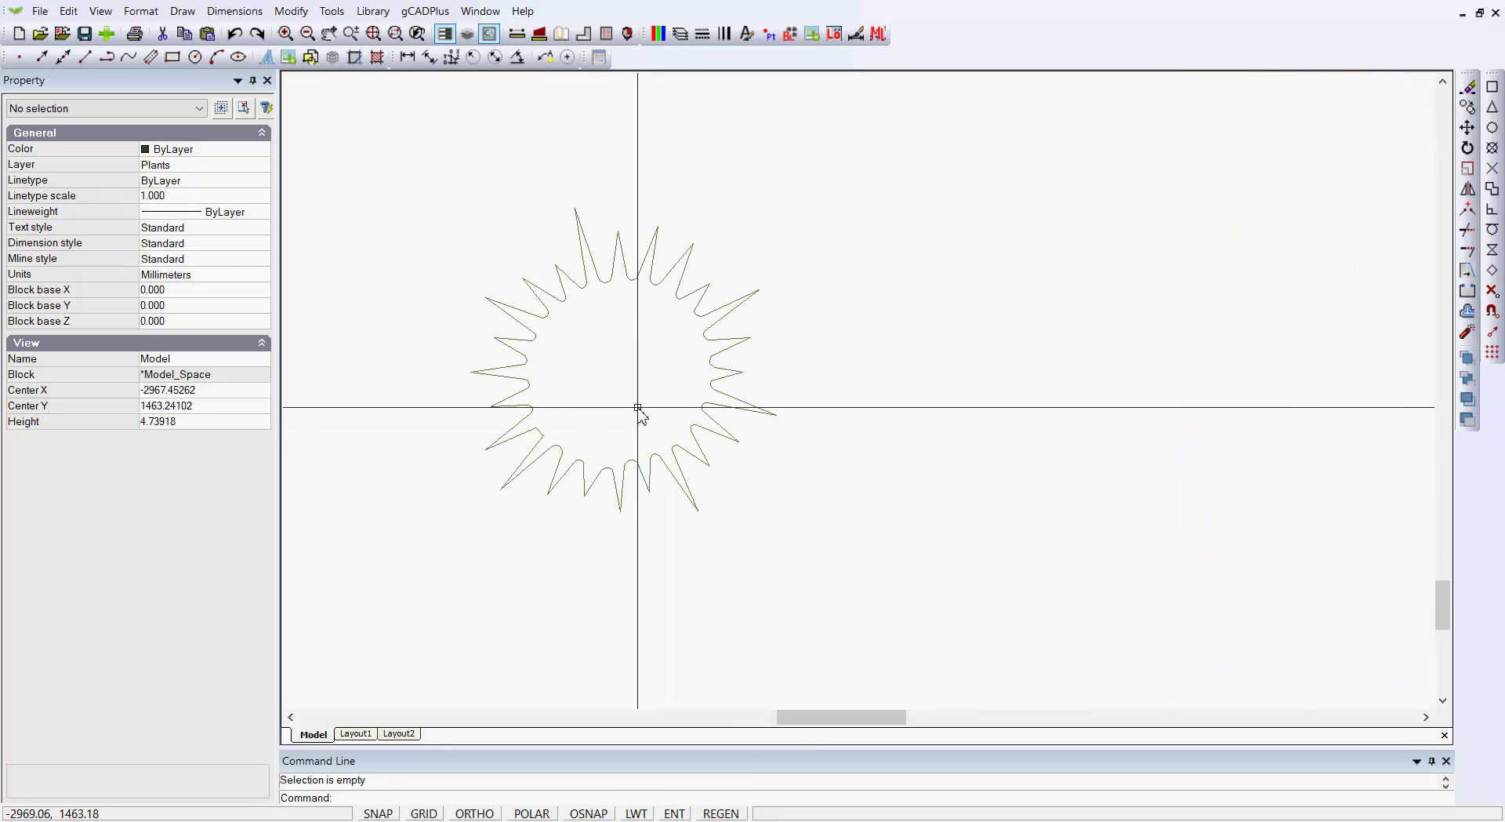
Turn the L-PLNT-CONSTRUCTION layer back on
left_click(680, 34)
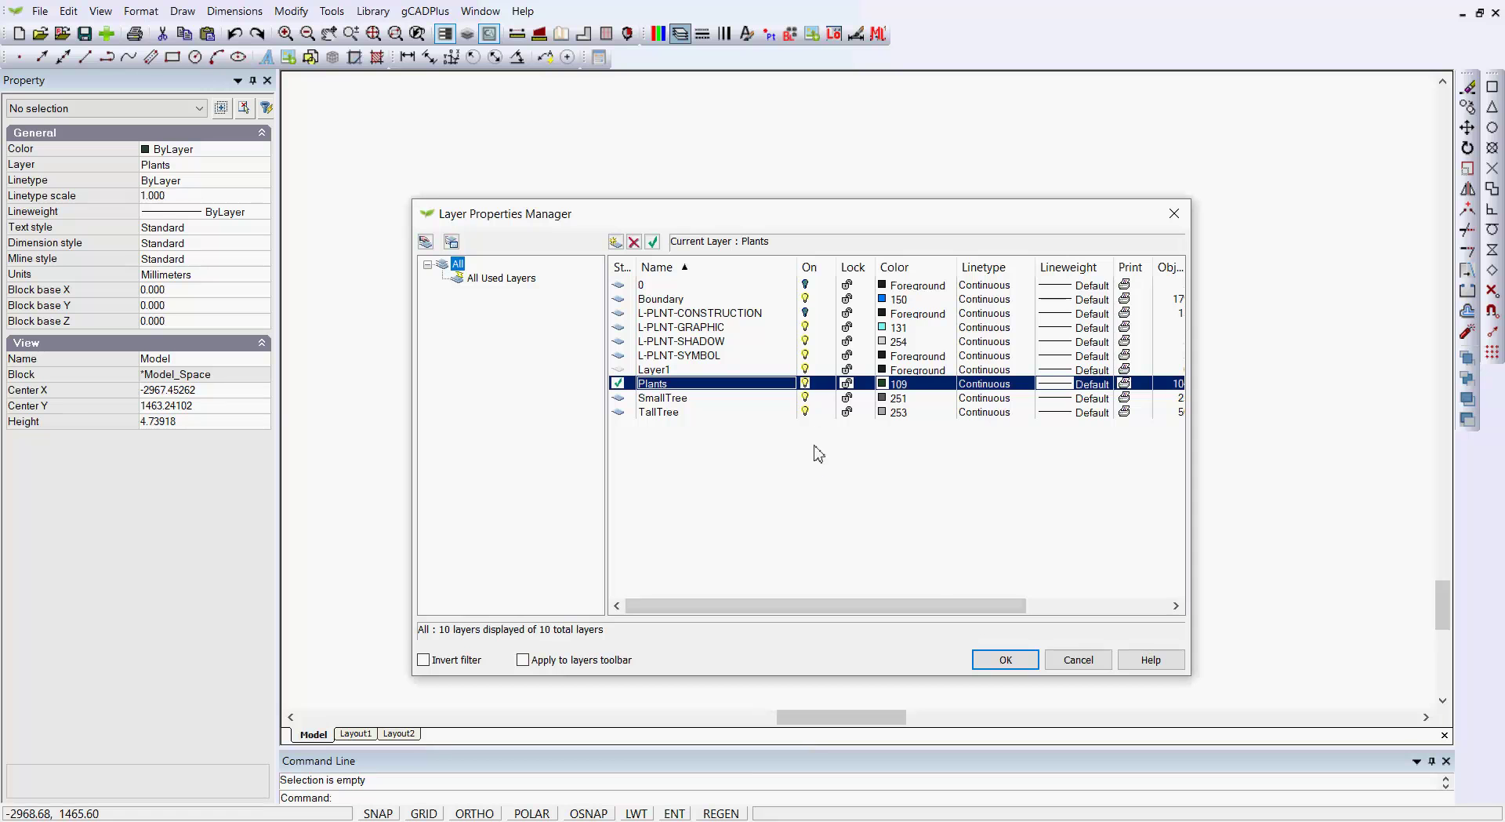
left_click(810, 316)
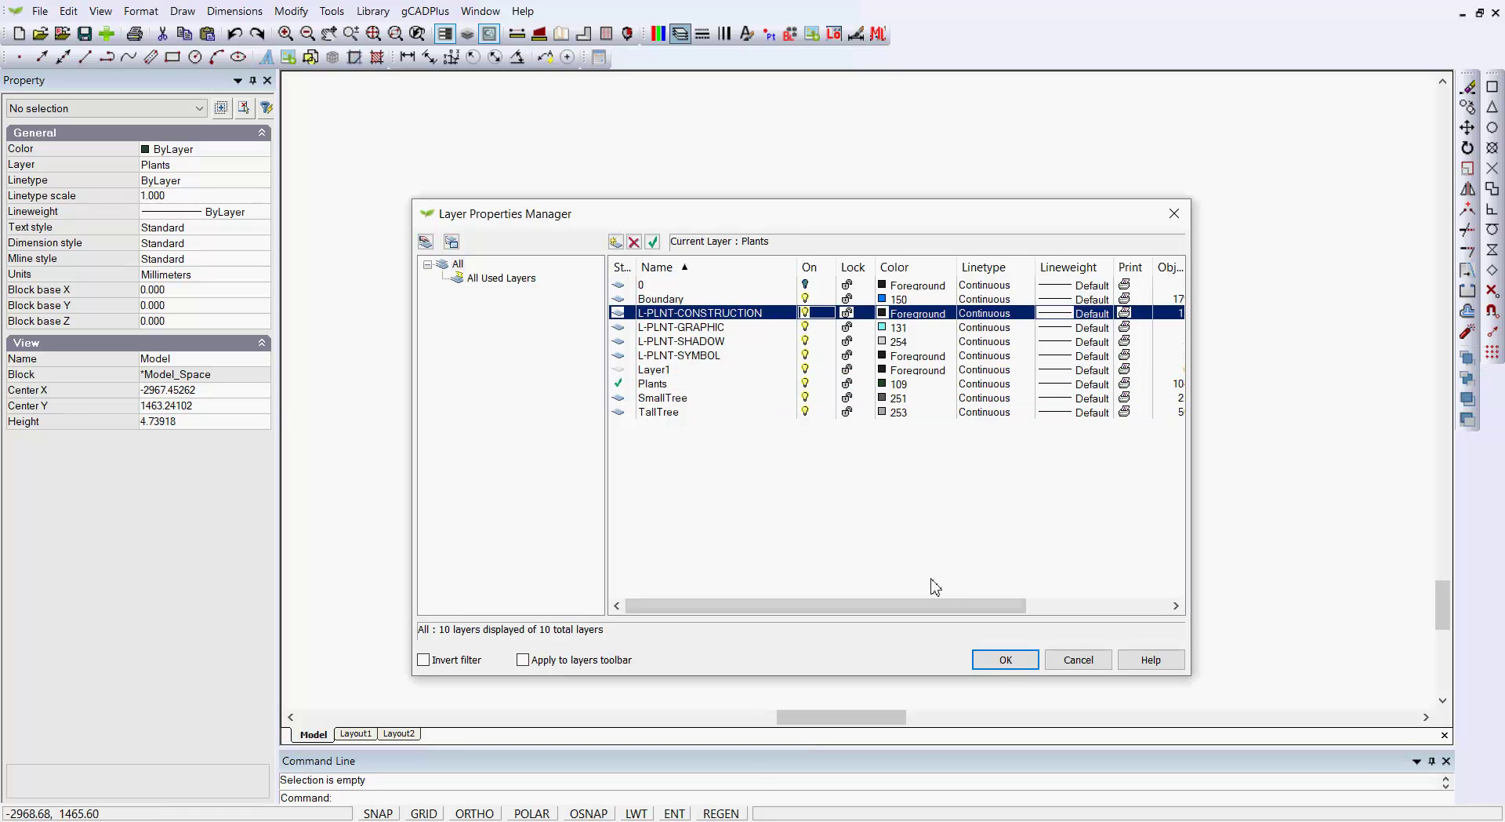
left_click(1004, 660)
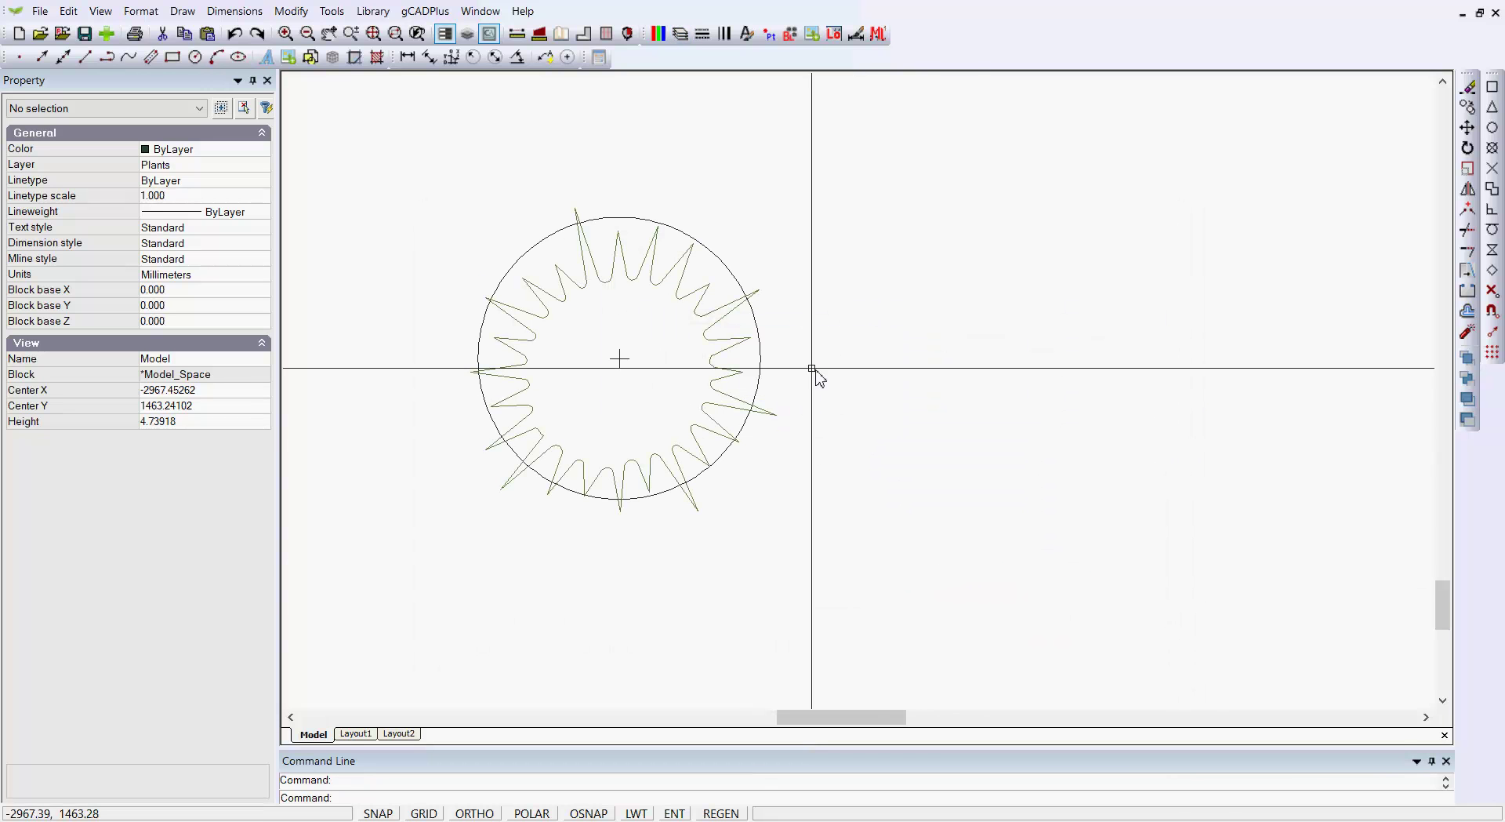
Rotate the copied Dwarf Thatch Reed symbol by about 93 degrees around the grip point just beside its centre
left_click(722, 321)
right_click(715, 326)
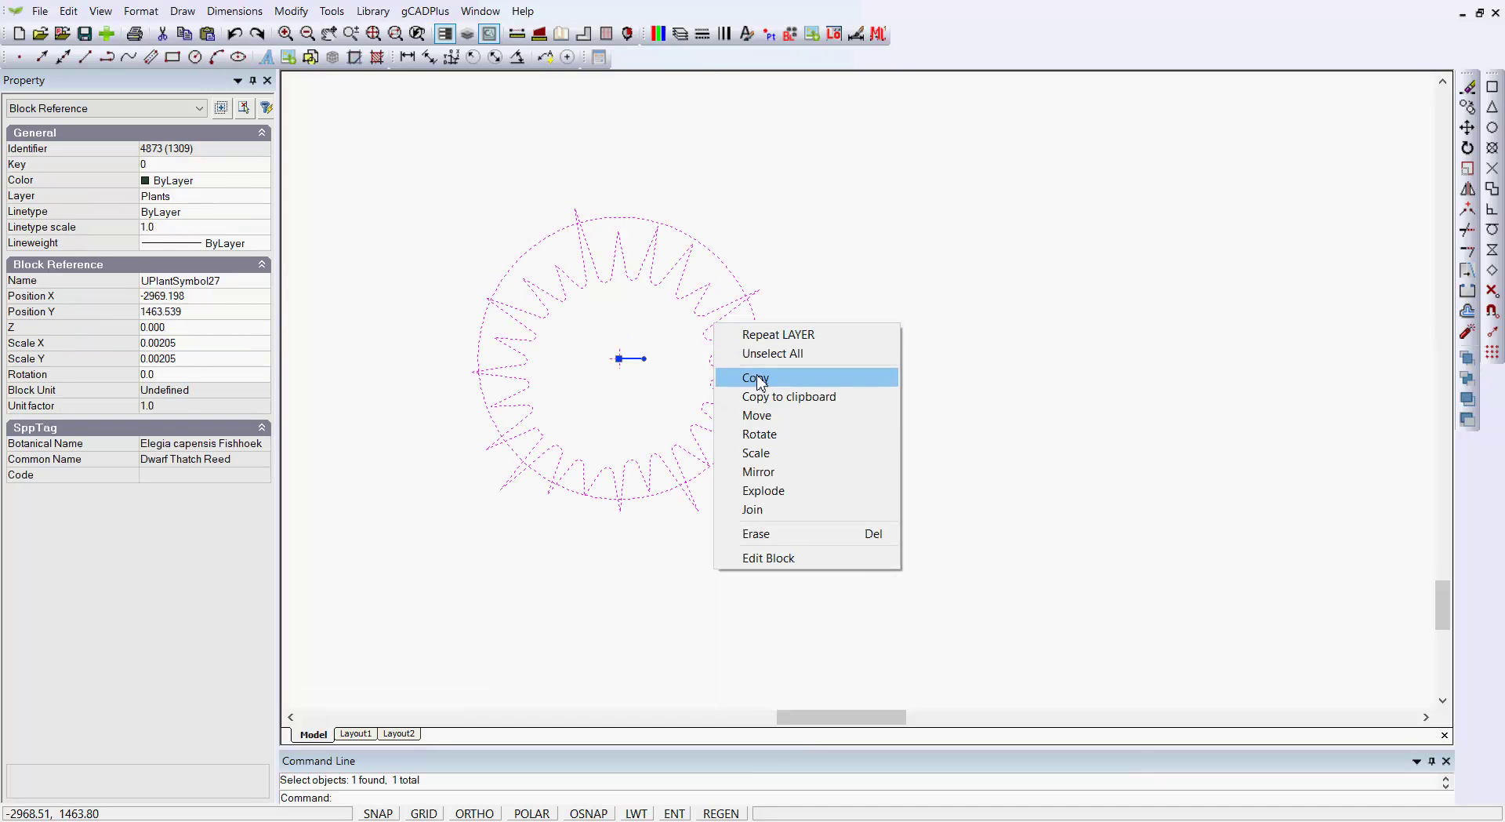
left_click(772, 436)
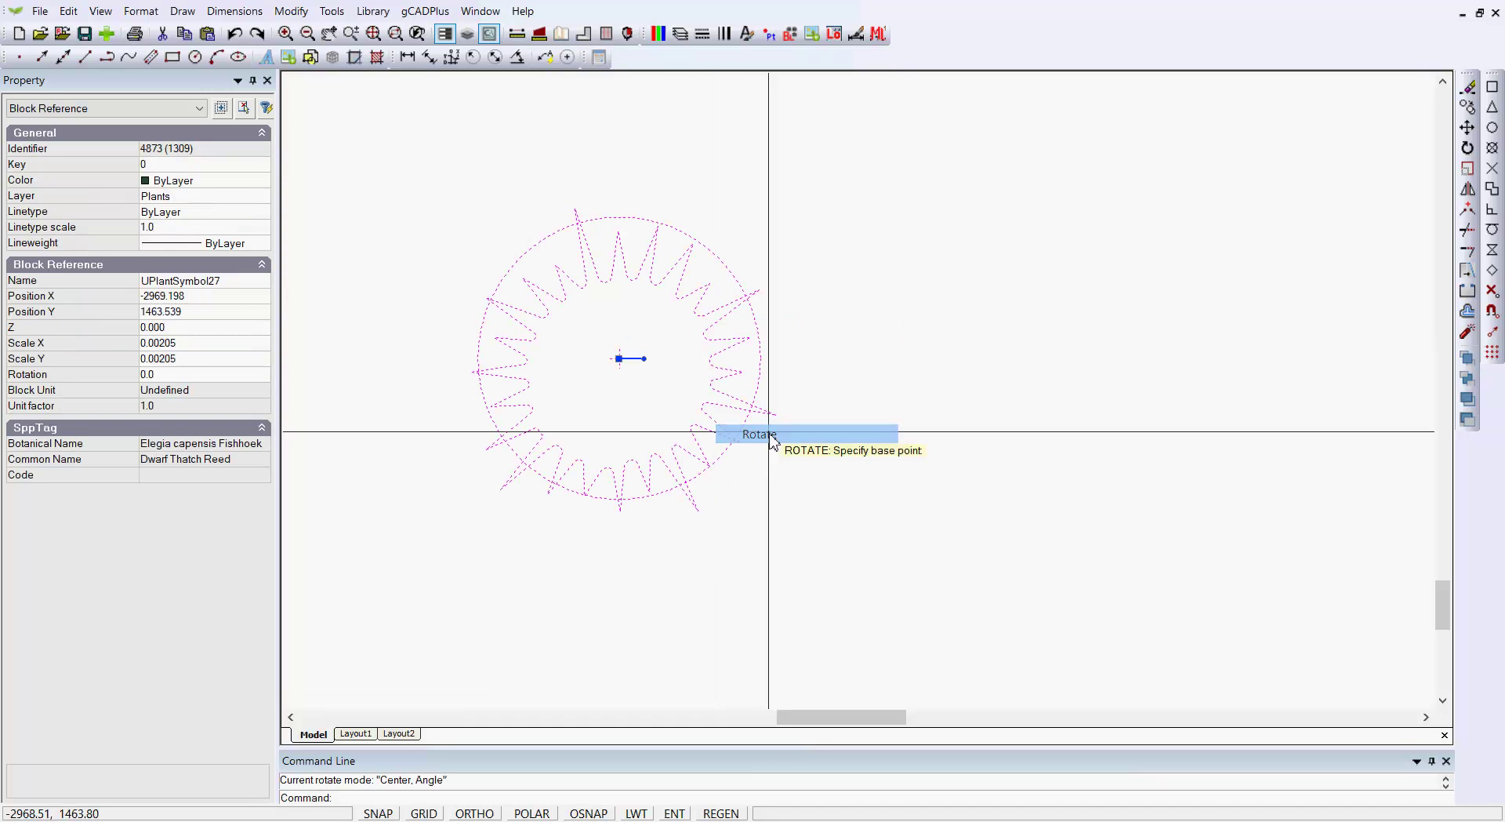
left_click(644, 358)
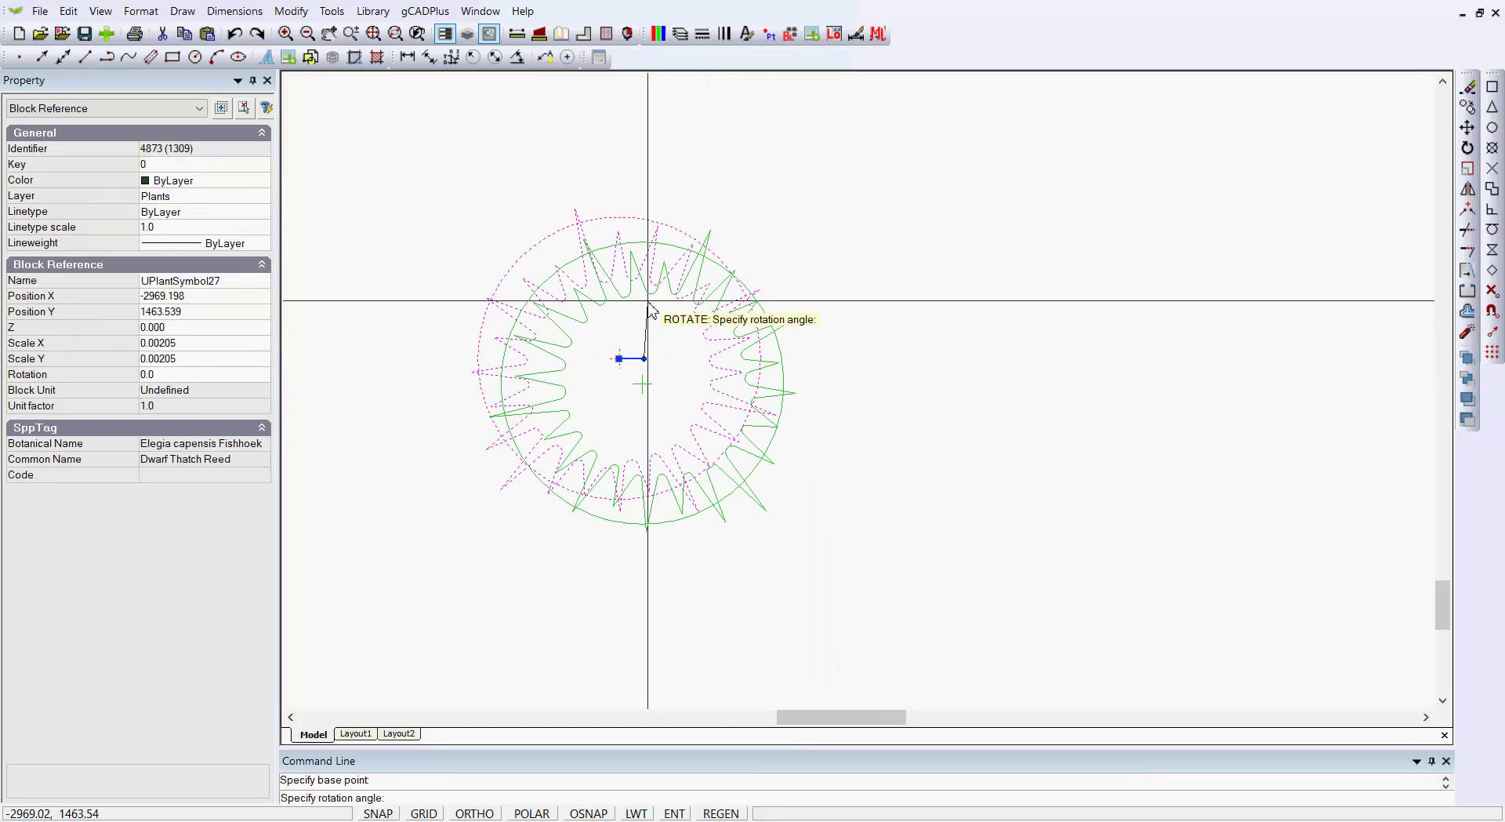
left_click(798, 453)
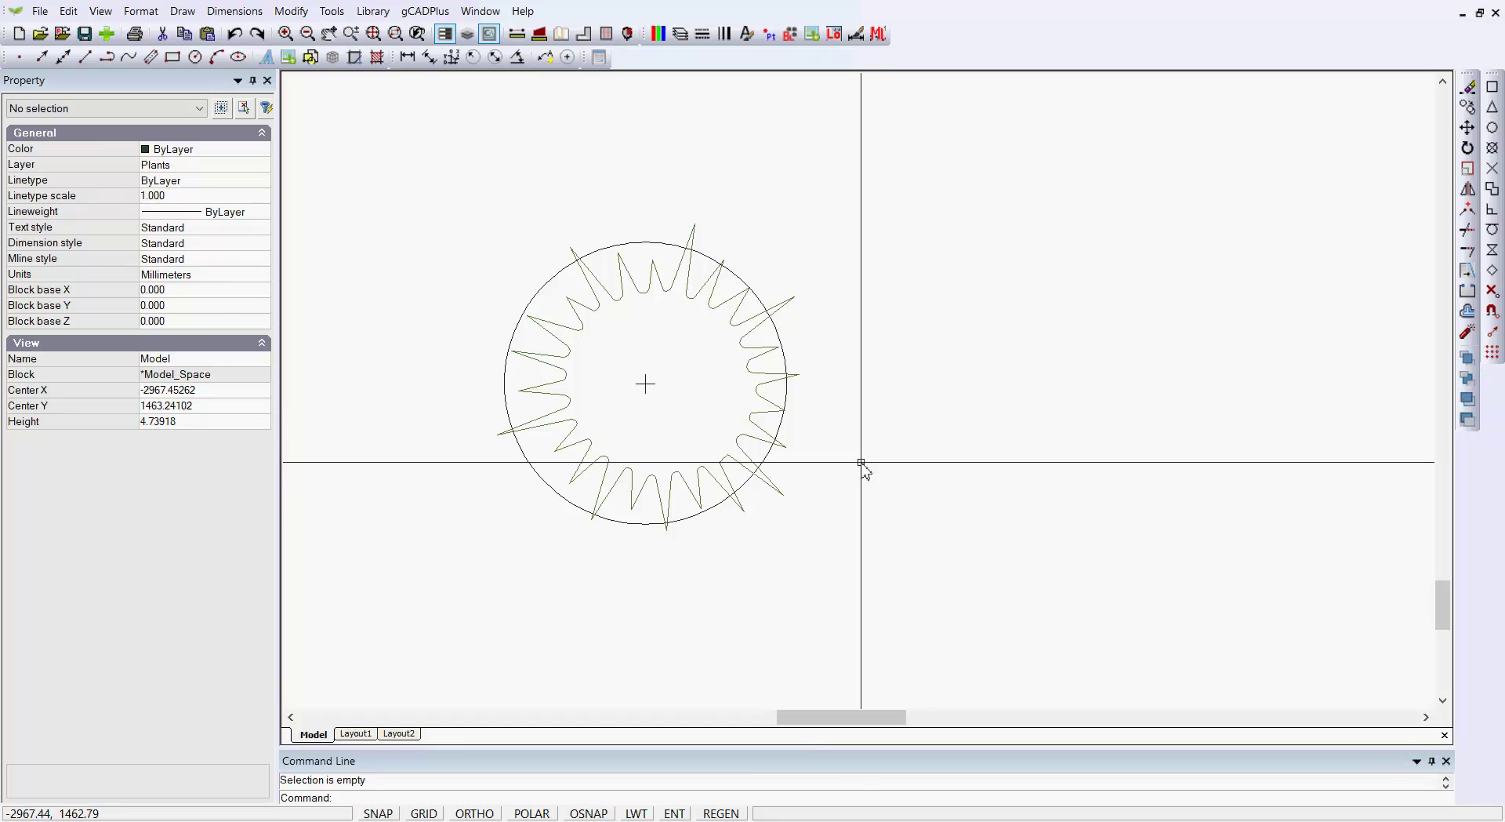
Check the rotated symbol's insertion point and its block and species tag properties, comparing it with the plants in the bed
left_click(688, 297)
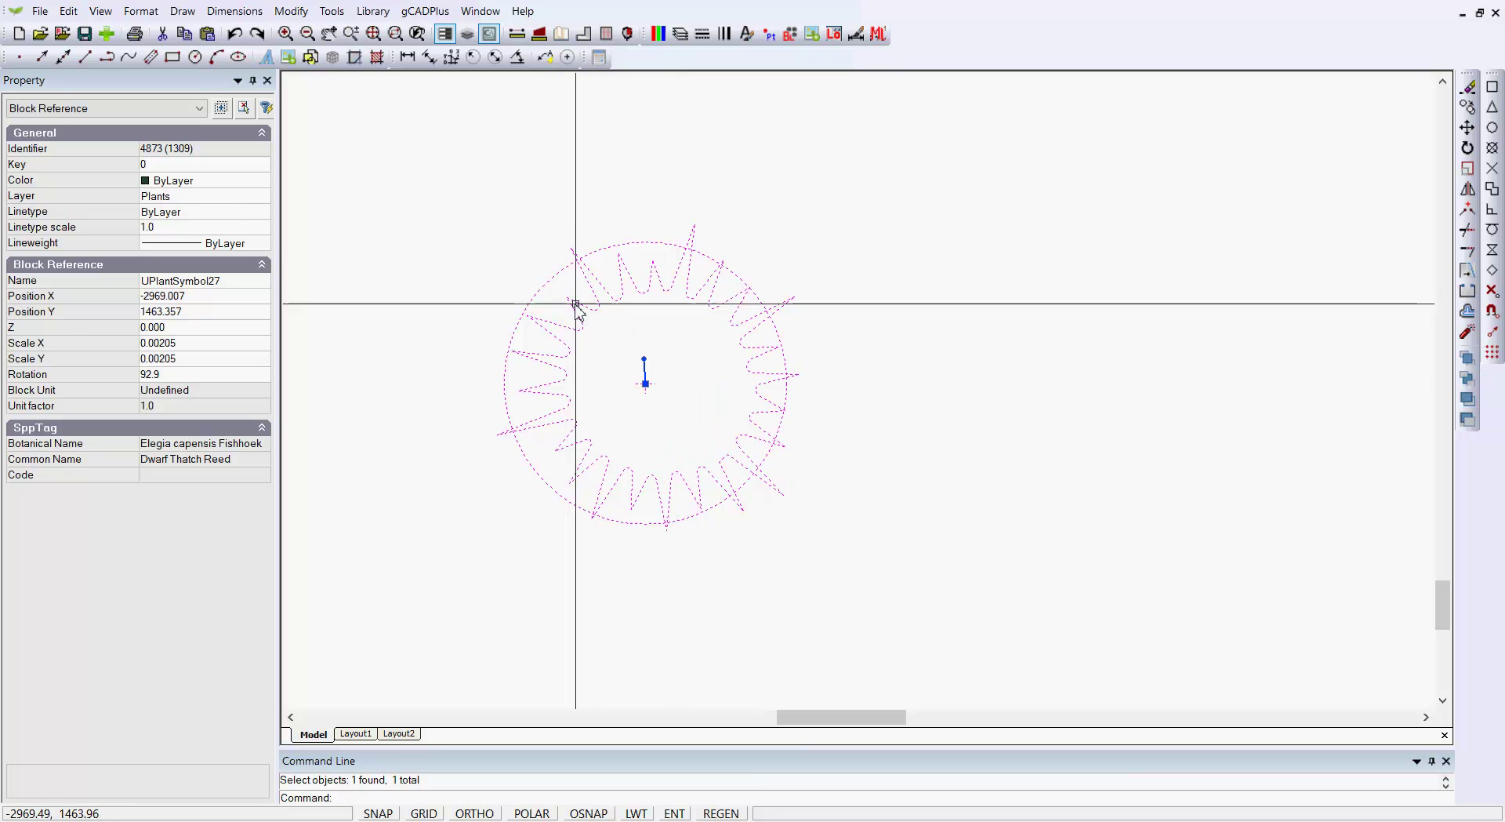
key("Escape")
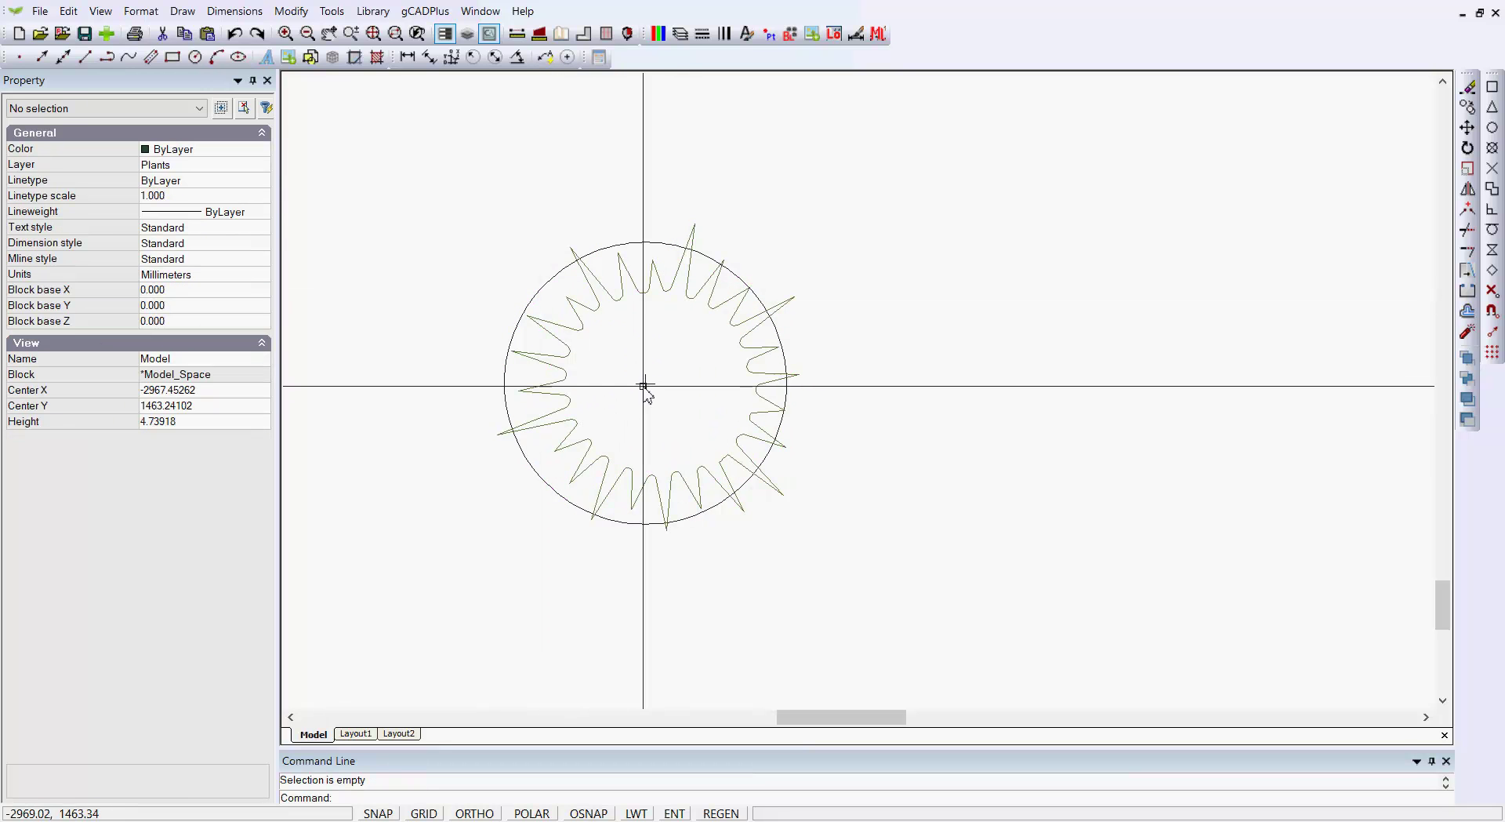
scroll(623, 412, "down", 3)
scroll(620, 404, "down", 3)
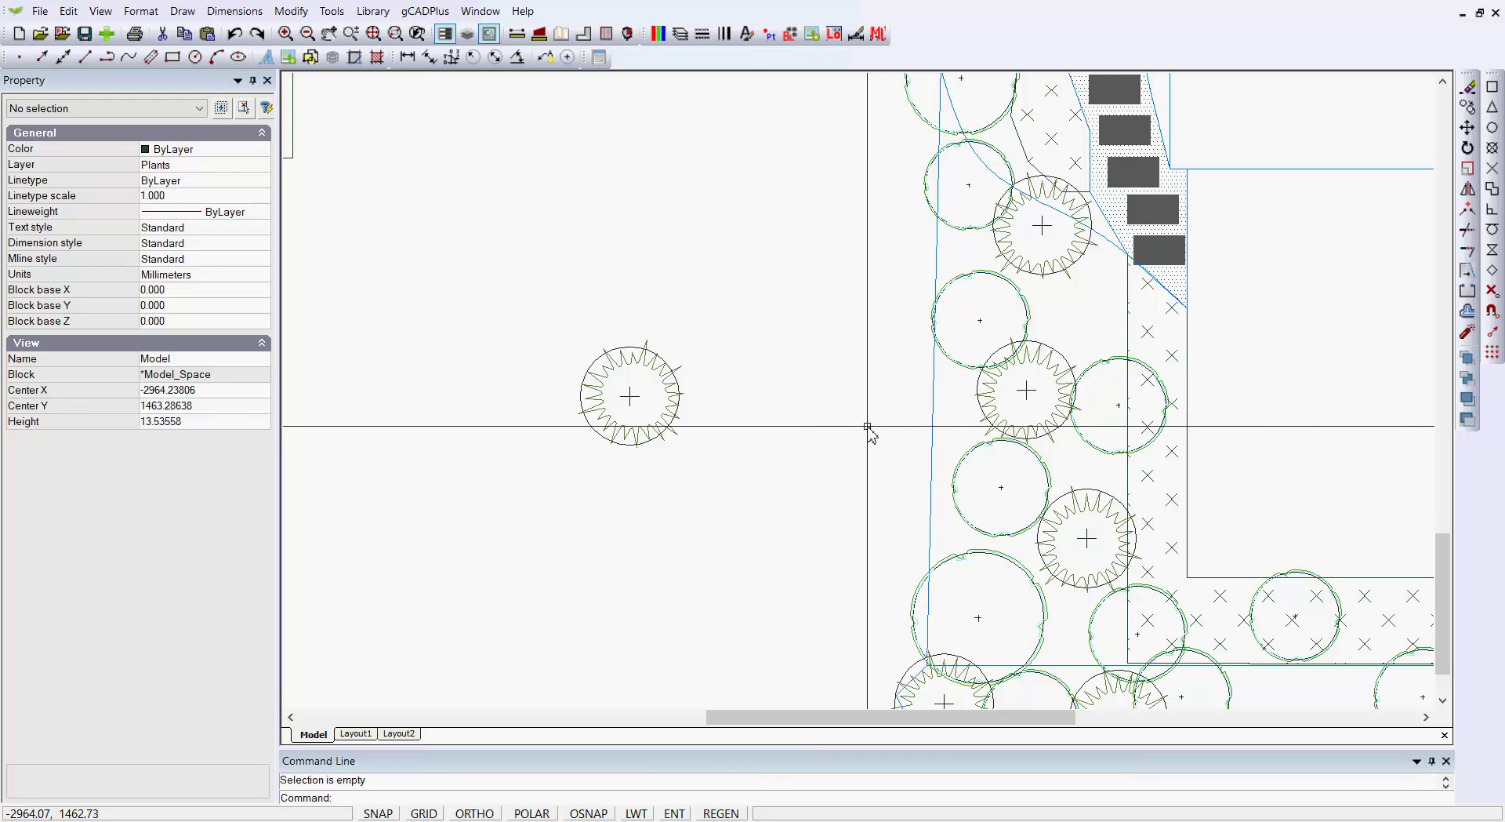
left_click(668, 430)
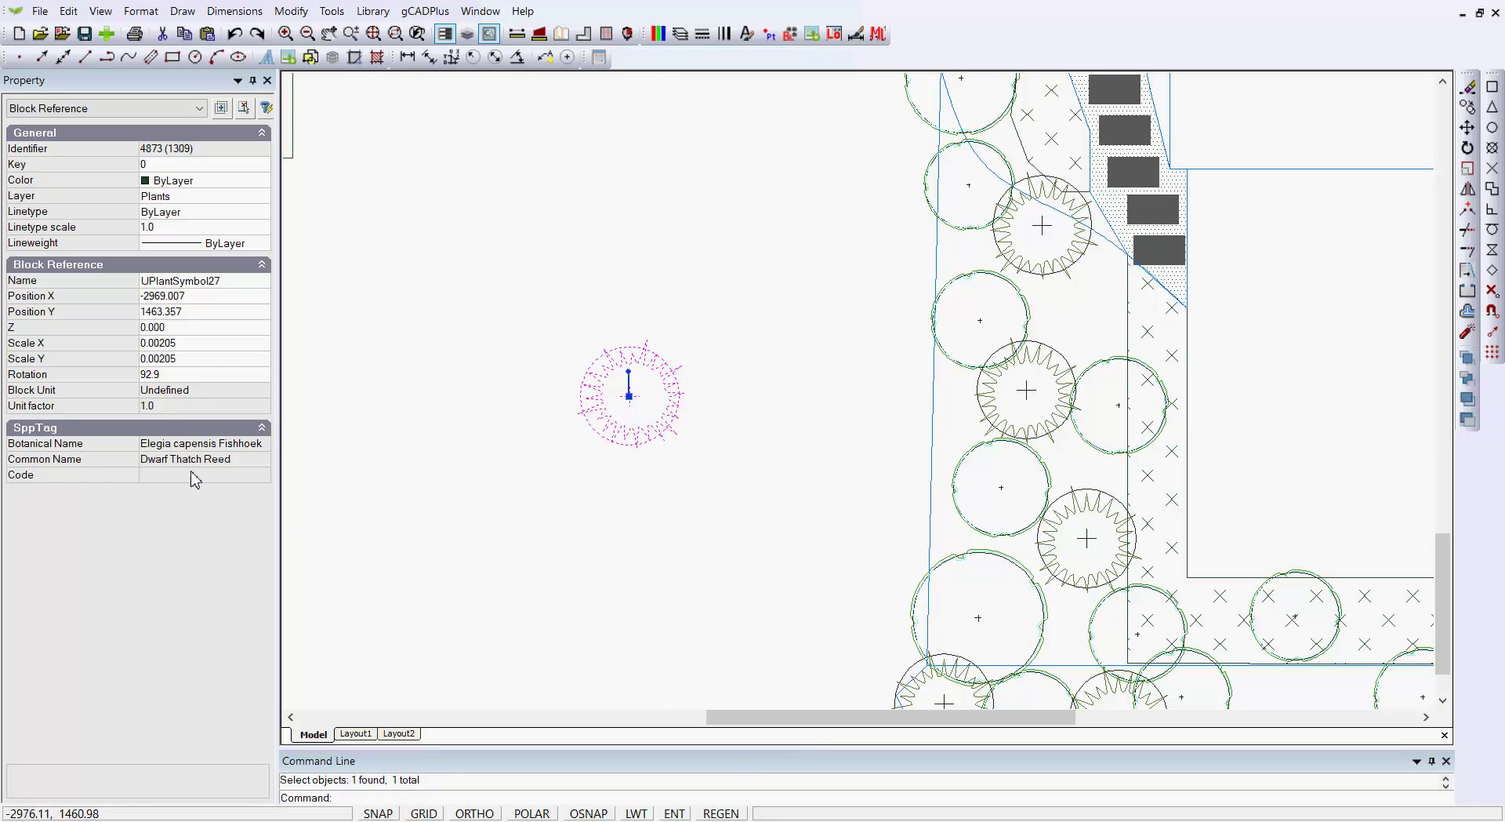
key("Escape")
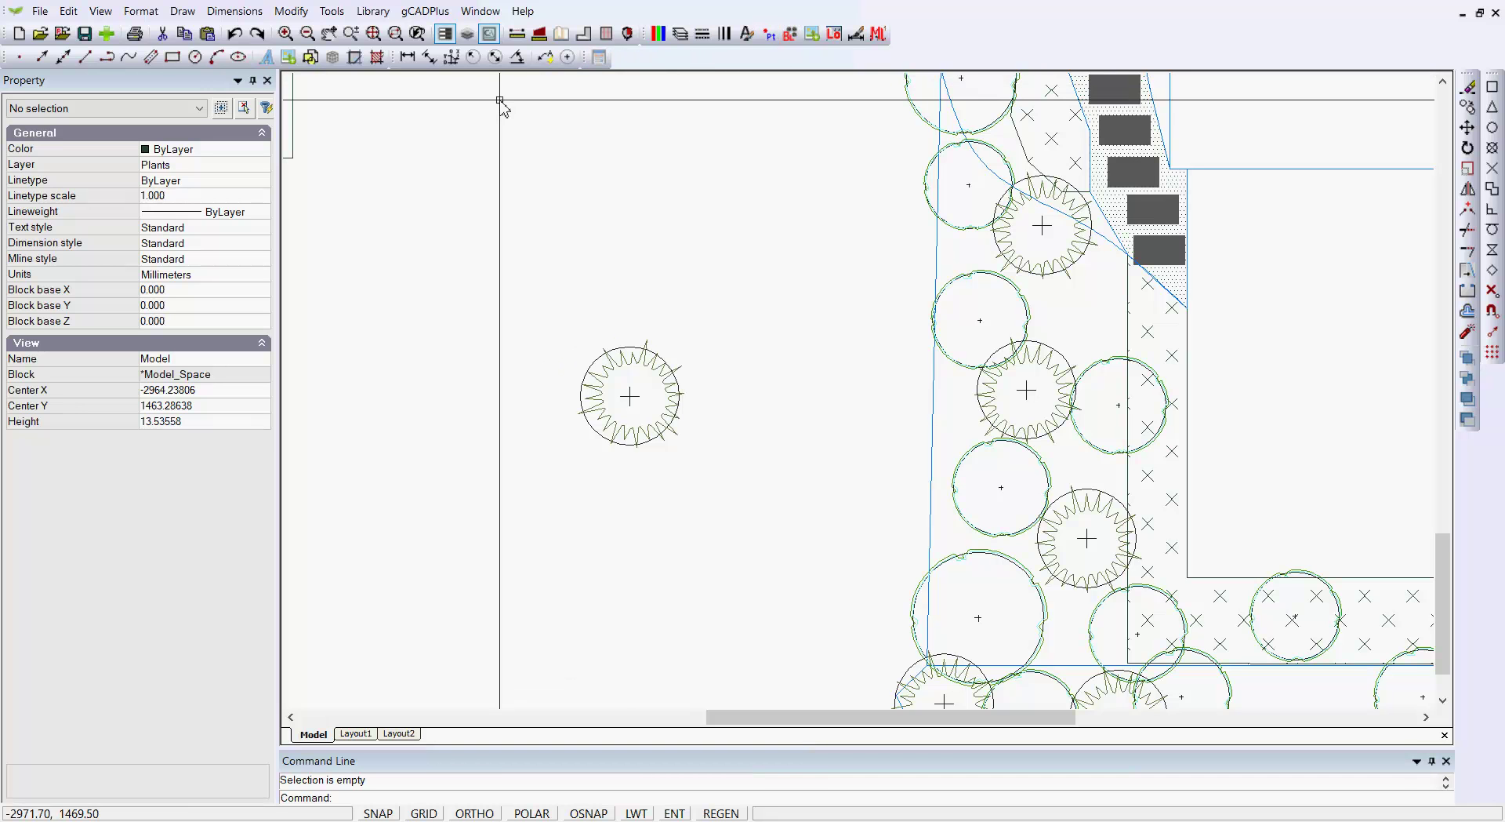
Turn off the L-PLNT-SYMBOL layer
left_click(679, 33)
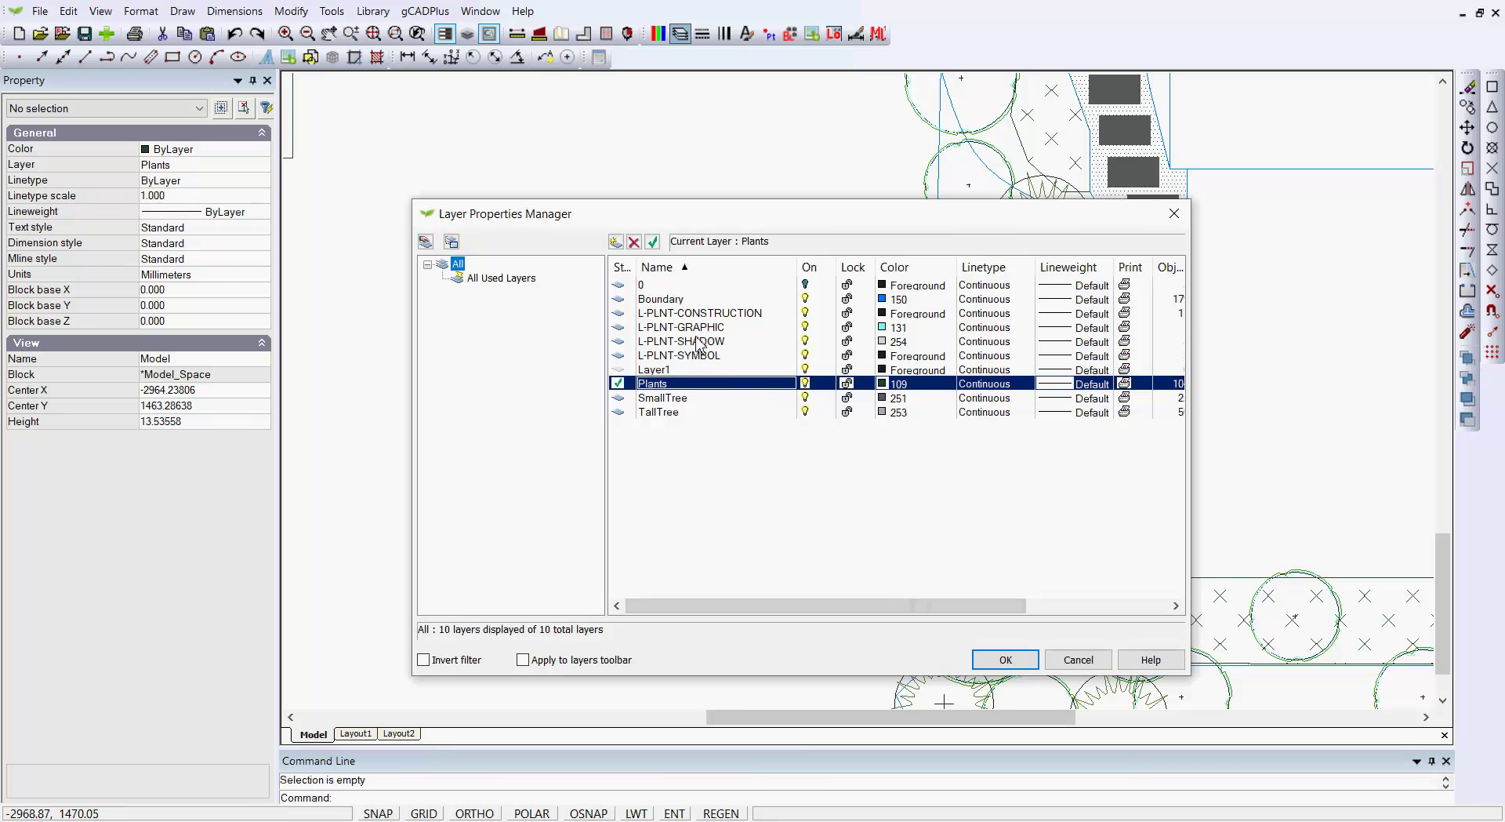
left_click(805, 356)
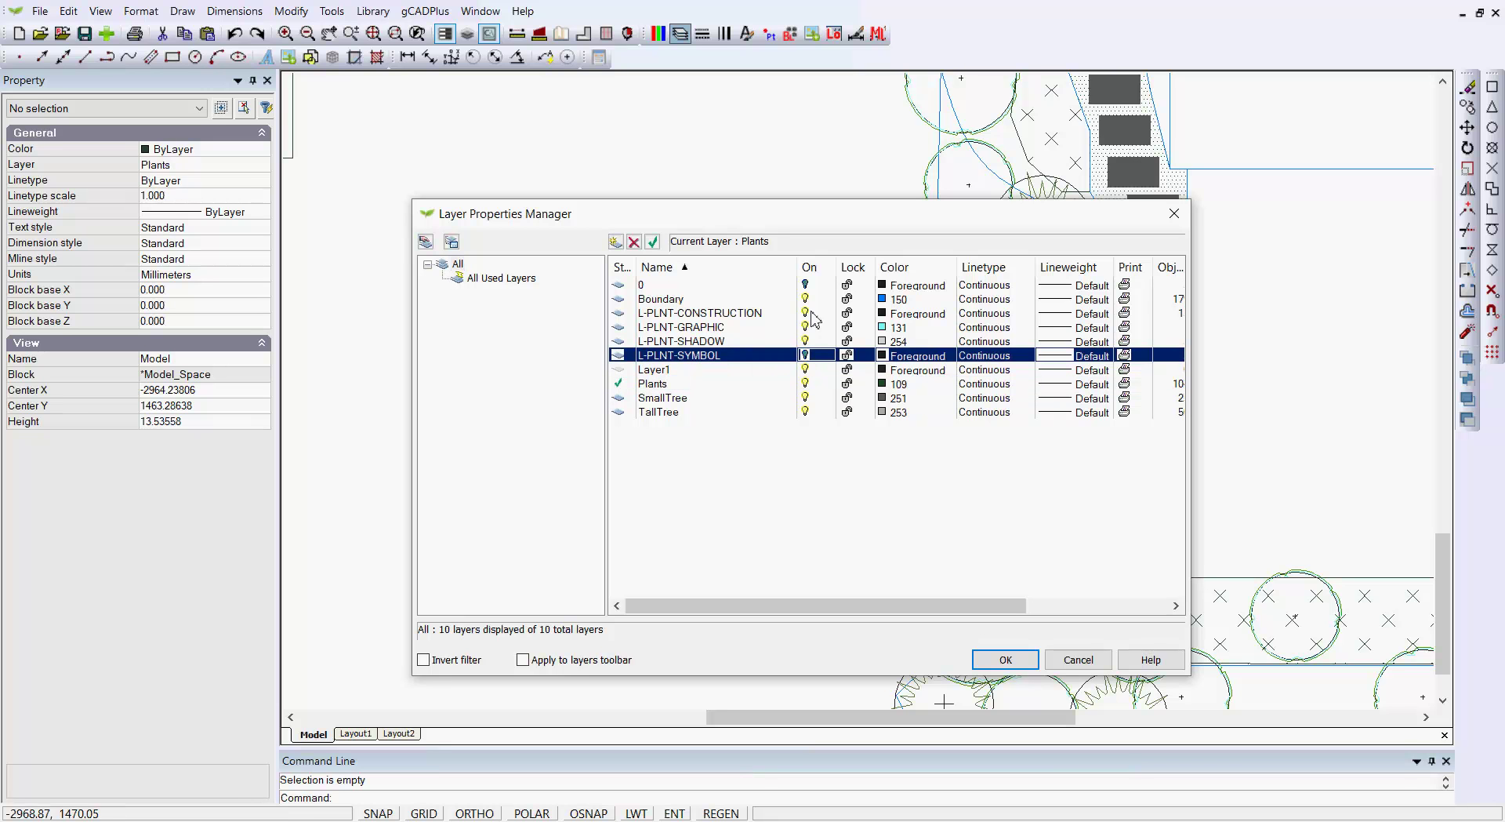
left_click(1008, 663)
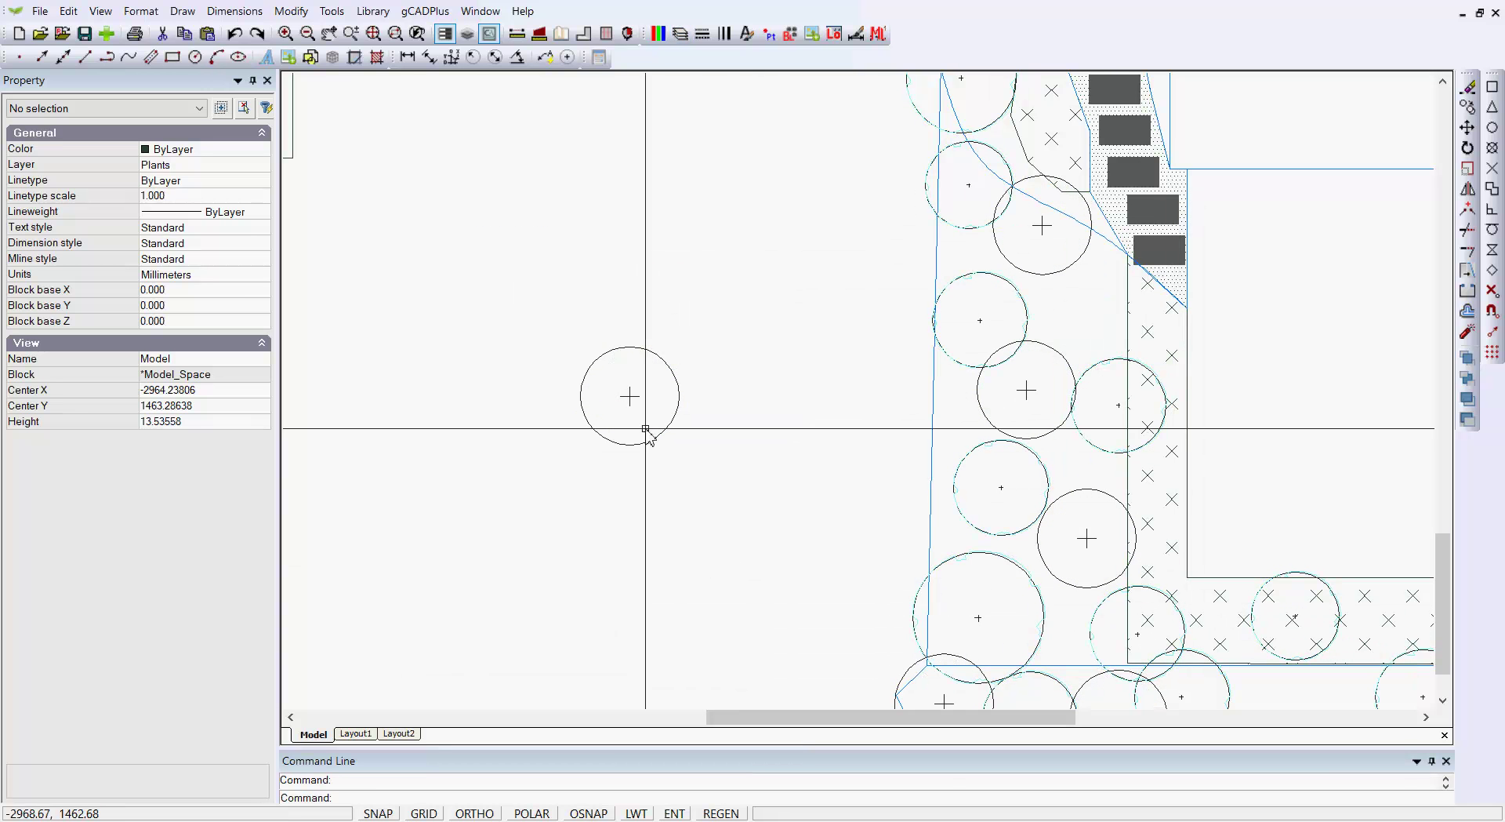